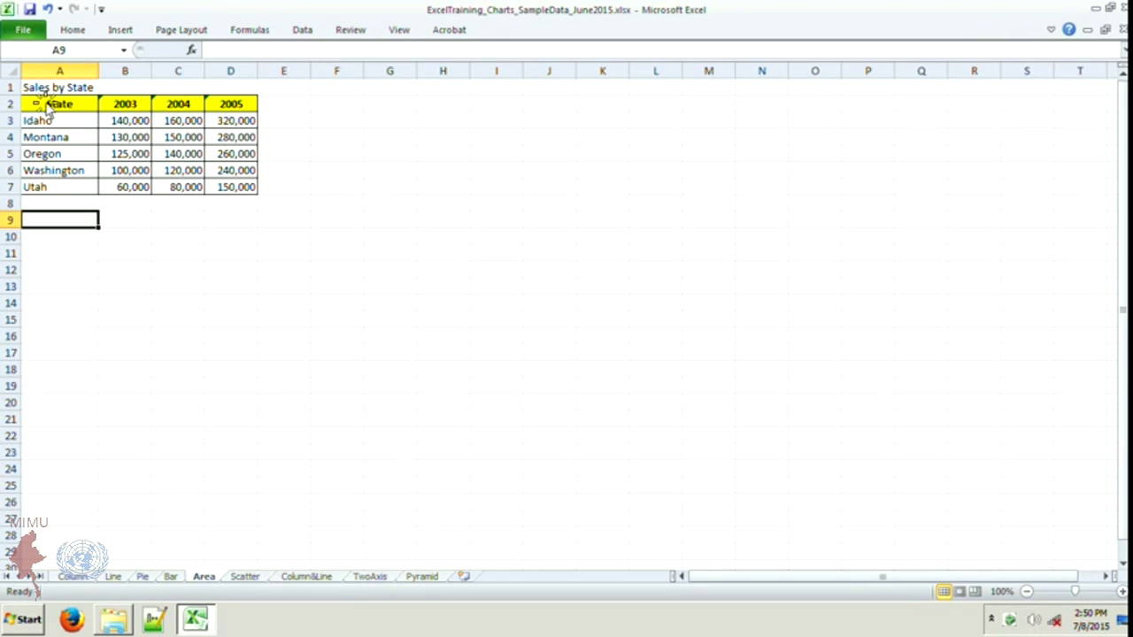
Step: Select the sales table A2:D7 and insert a plain 2-D Area chart
left_click_drag(49, 104, 248, 186)
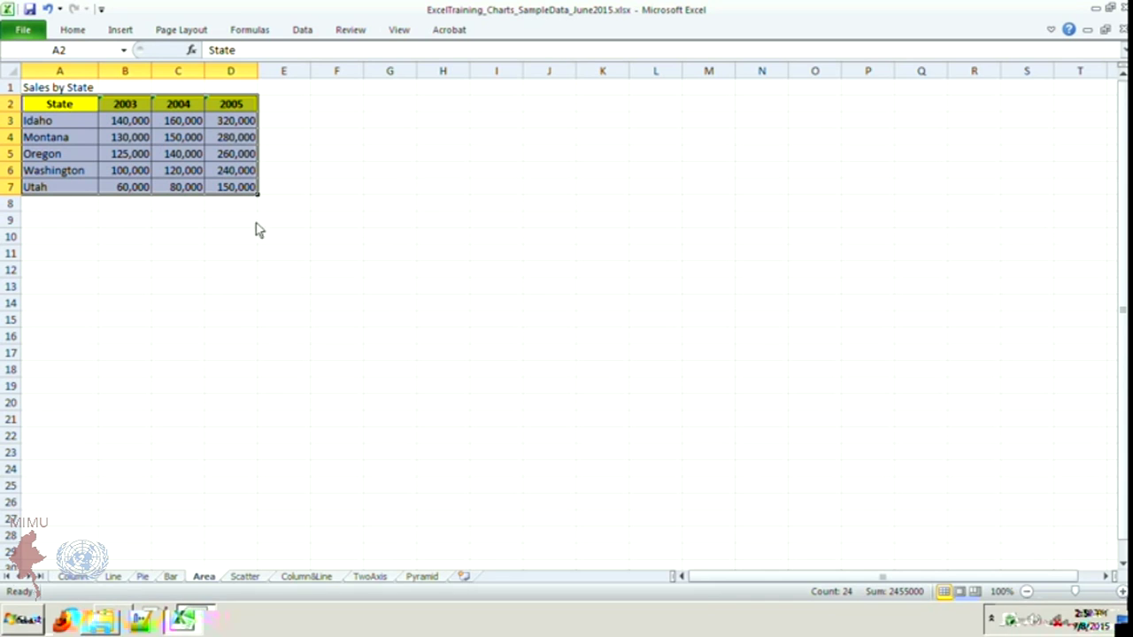
left_click(121, 33)
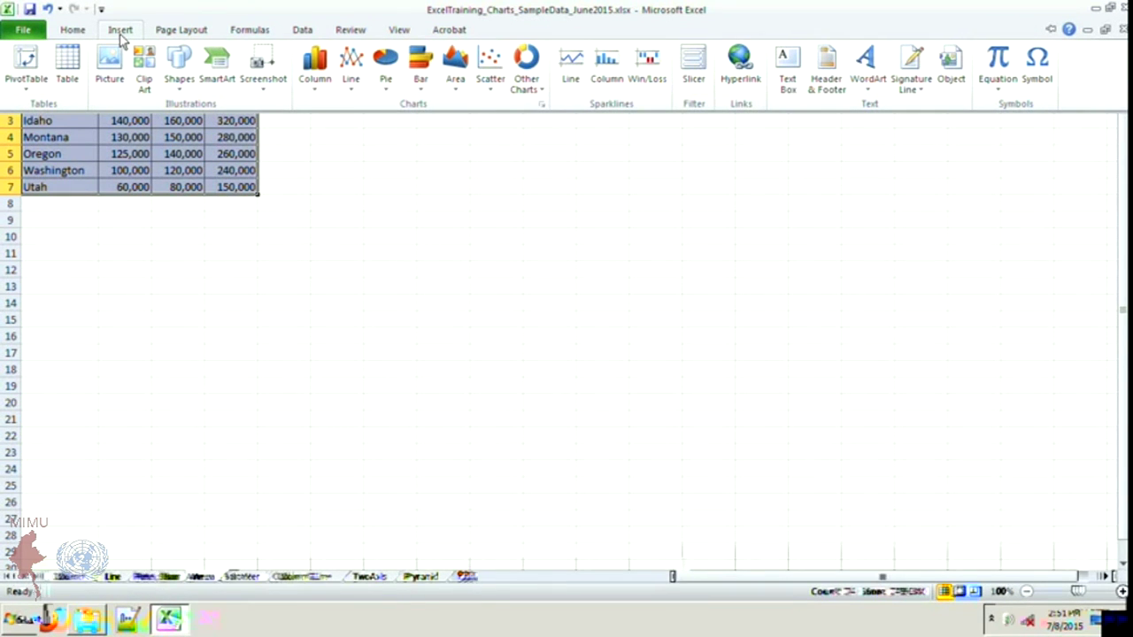
left_click(457, 84)
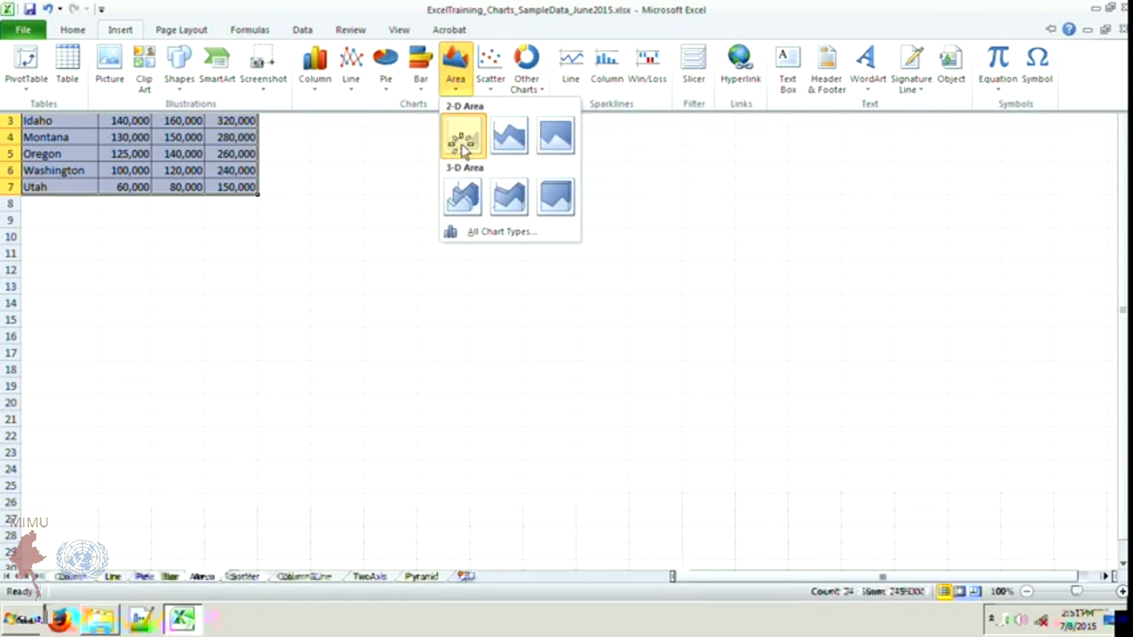
left_click(462, 150)
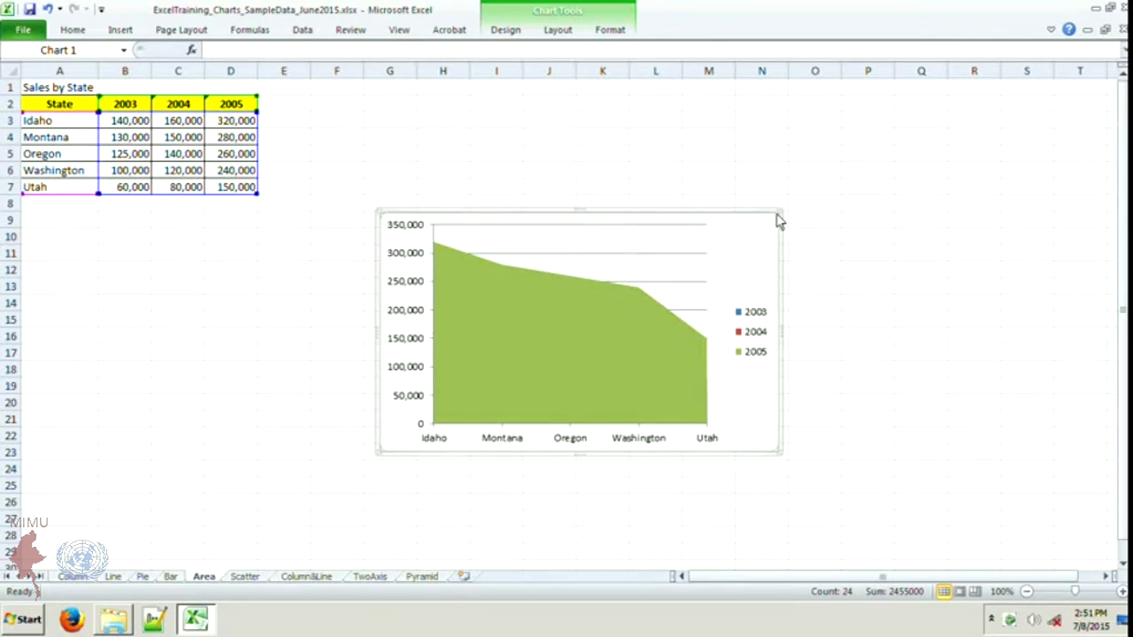
Step: Drag the chart's top-right corner up and to the right to make it bigger
left_click_drag(781, 213, 865, 144)
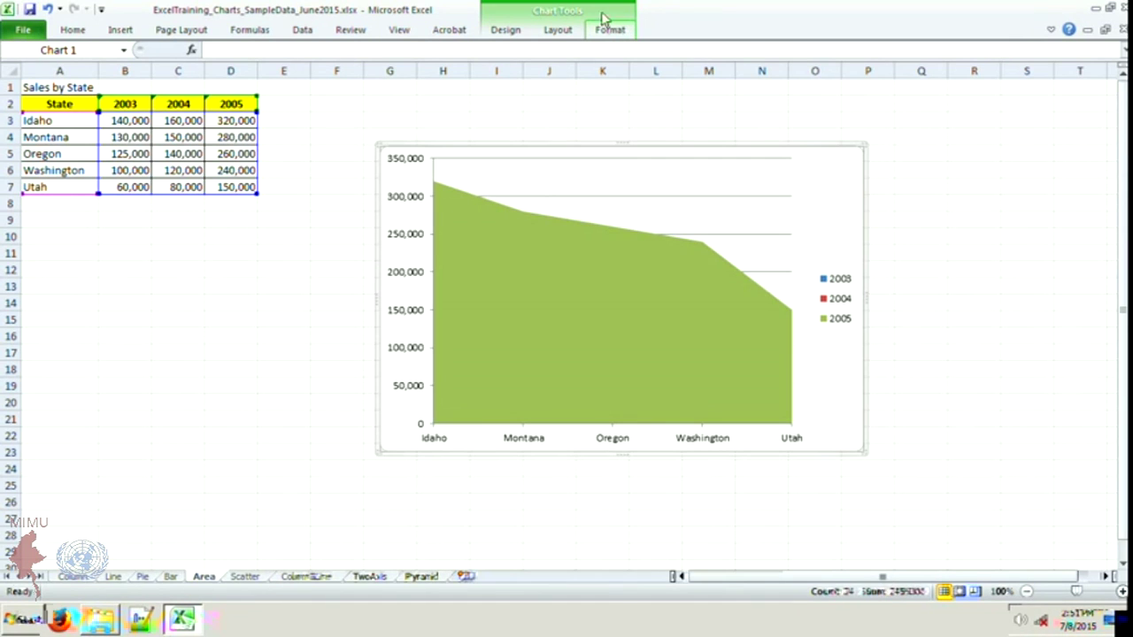
Step: Switch rows and columns so 2003–2005 run along the axis and each state is a series
left_click(520, 30)
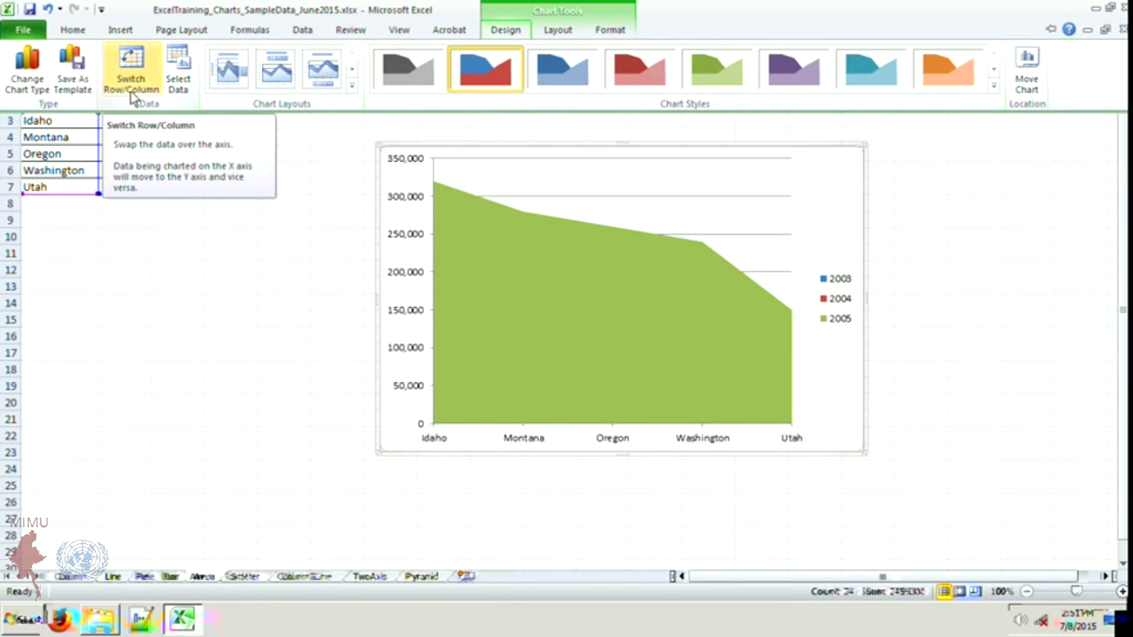
left_click(133, 91)
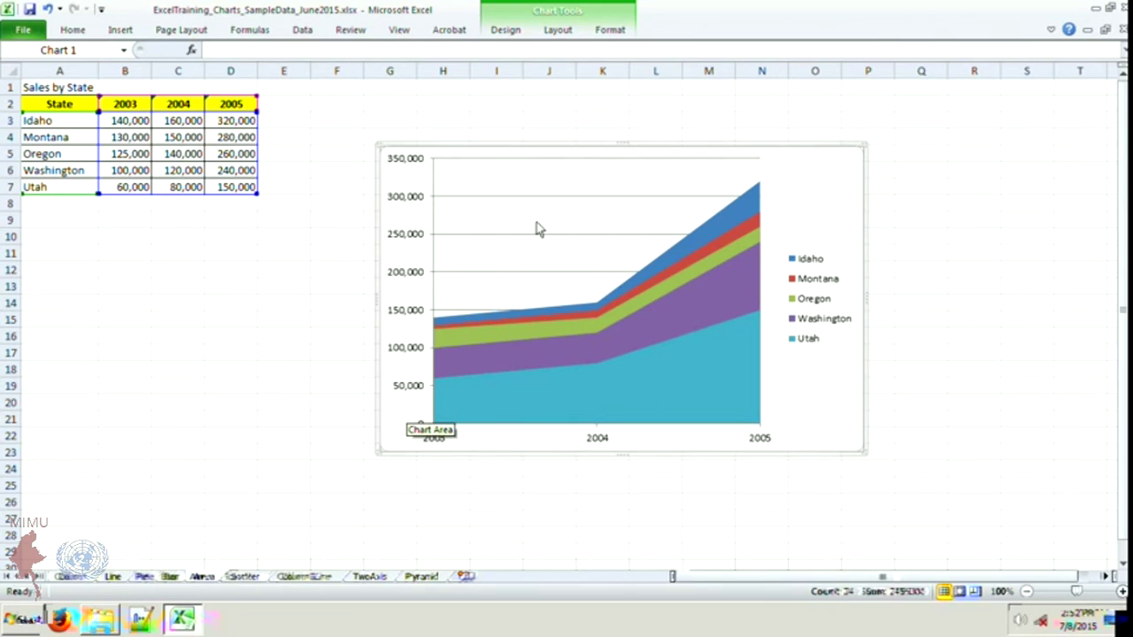
Step: Move the chart down-left, add a title above the chart, and enlarge it up and right
left_click(576, 155)
left_click_drag(576, 152, 539, 203)
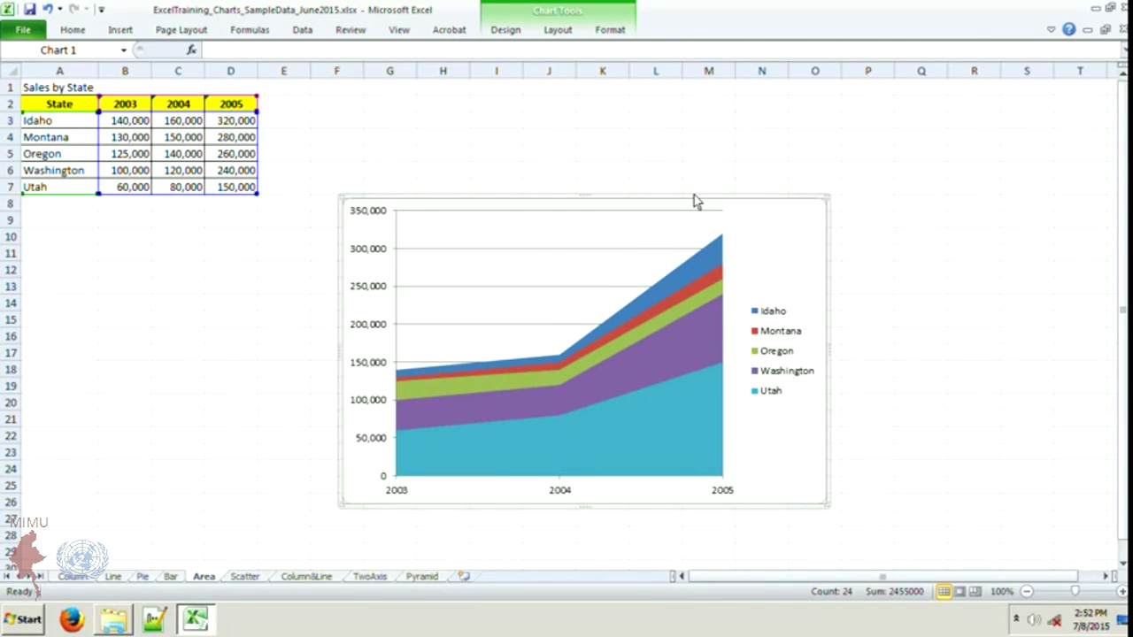
left_click(566, 30)
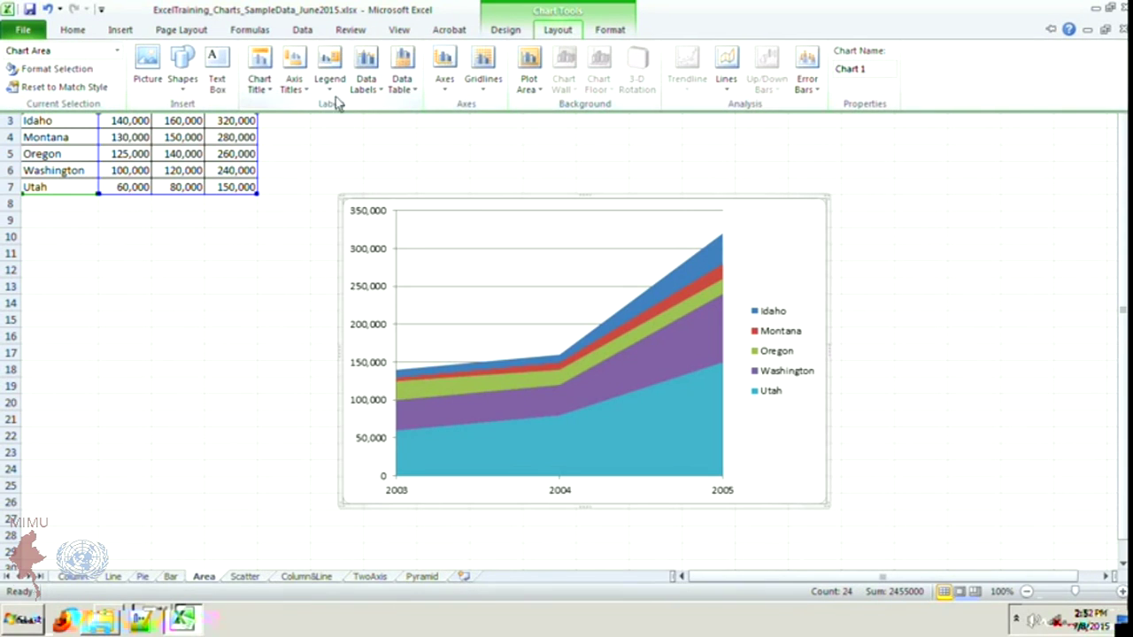
left_click(267, 89)
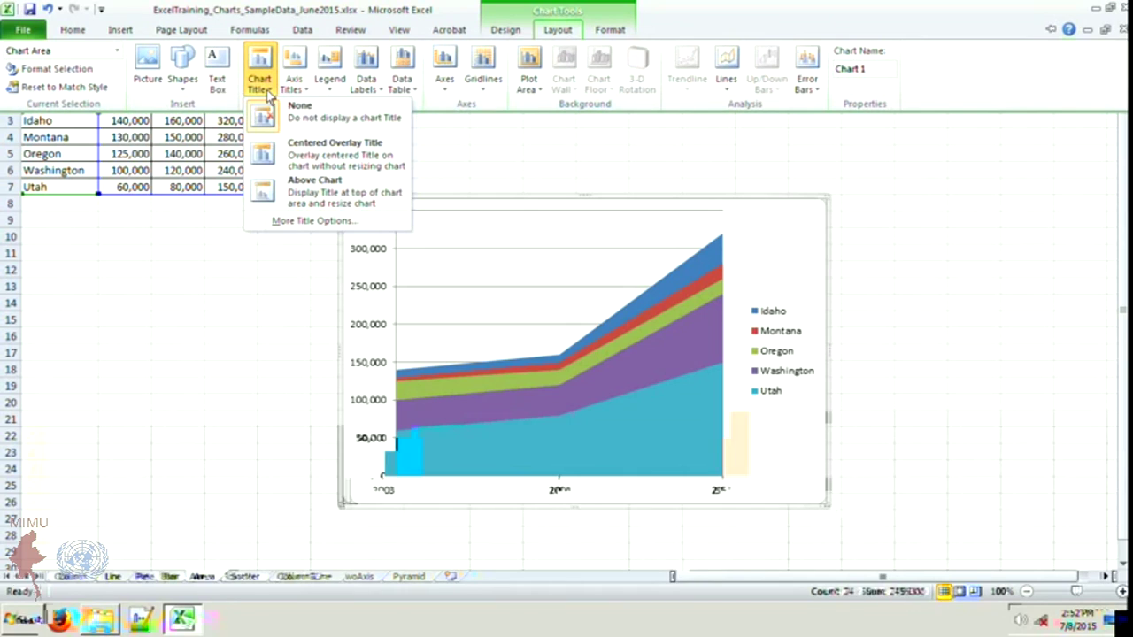
left_click(356, 197)
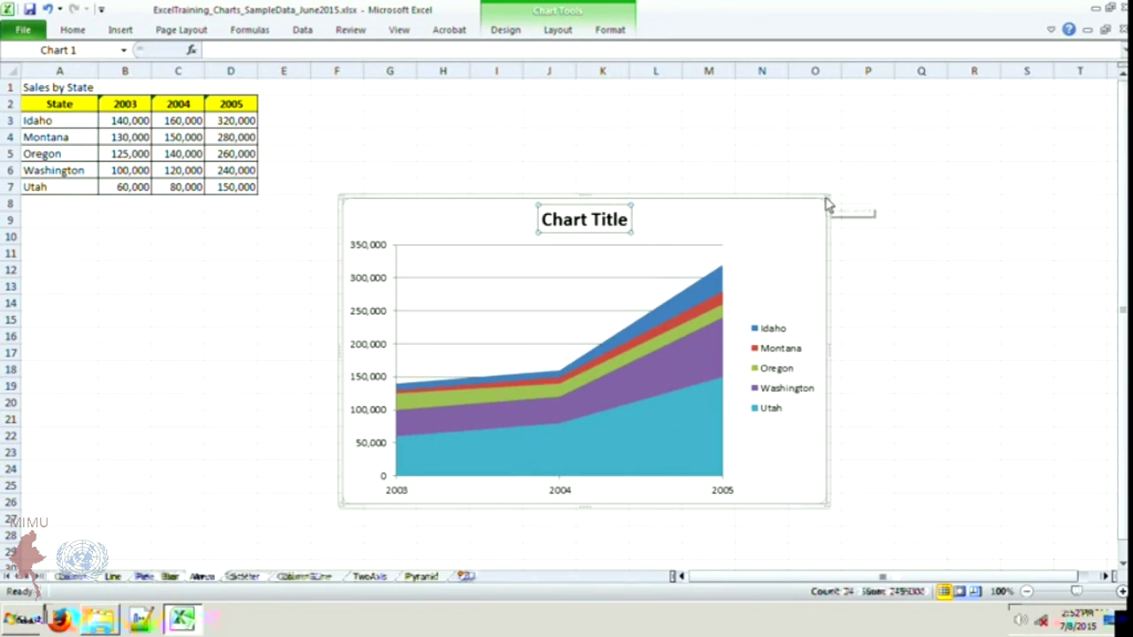
left_click_drag(830, 196, 857, 106)
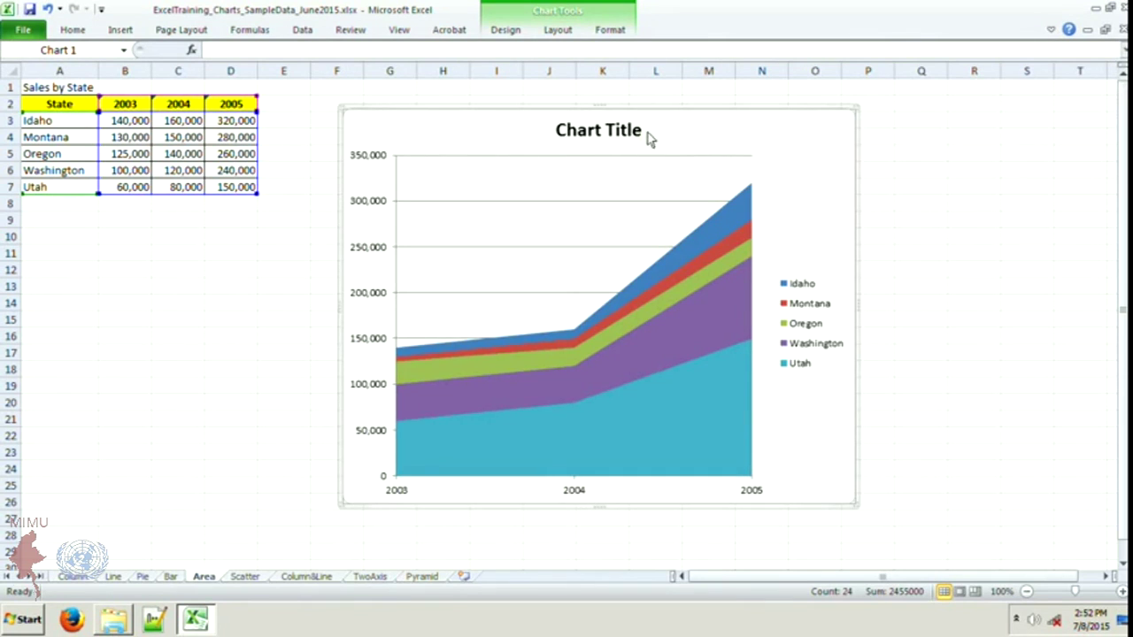
Step: Replace the placeholder chart title text with 'Sales by State'
left_click(617, 133)
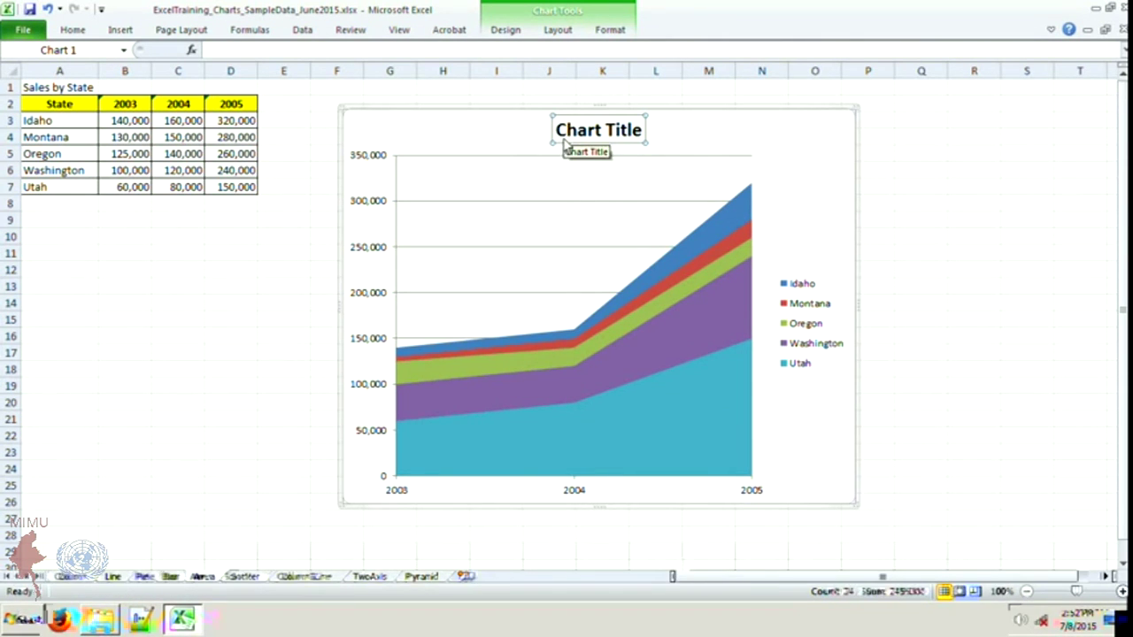
left_click_drag(556, 131, 629, 133)
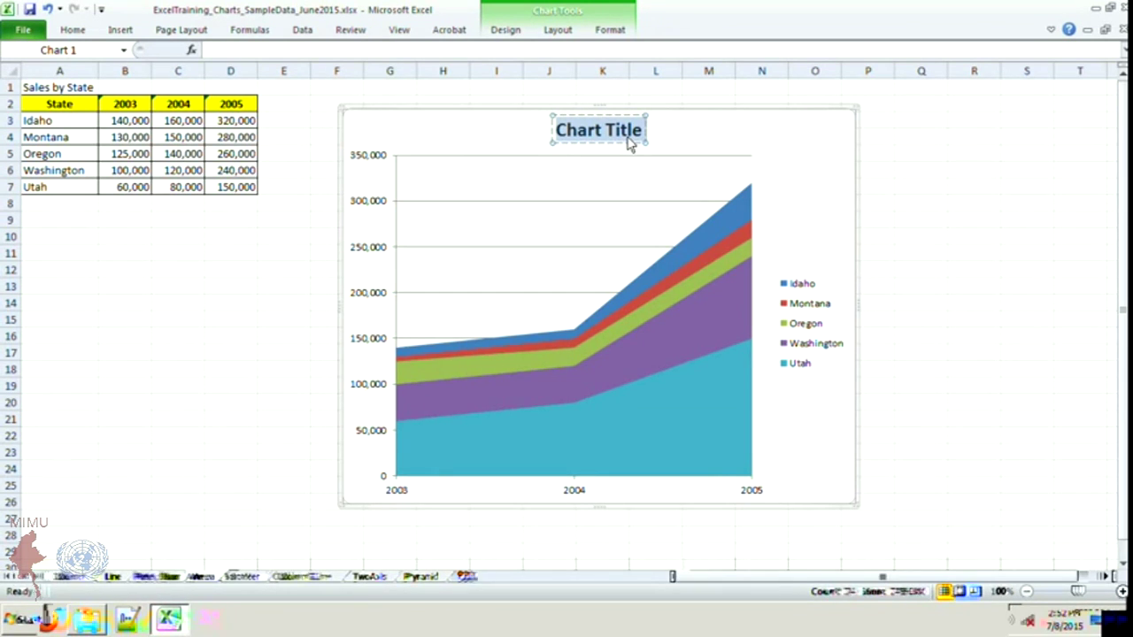
type("Sales by State")
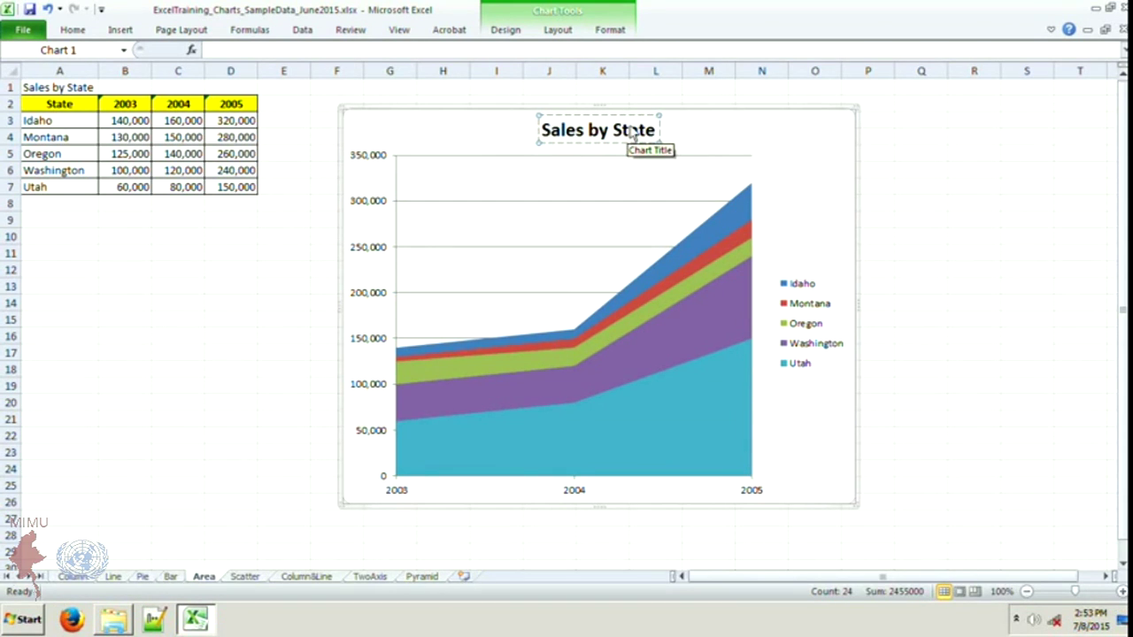
left_click(631, 115)
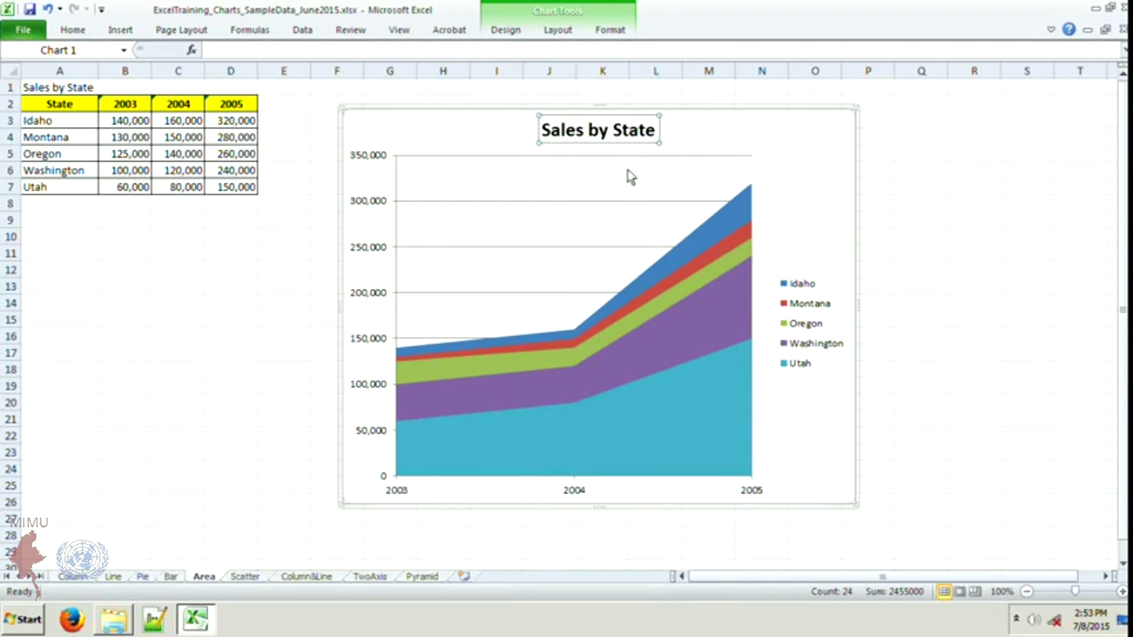
left_click(745, 133)
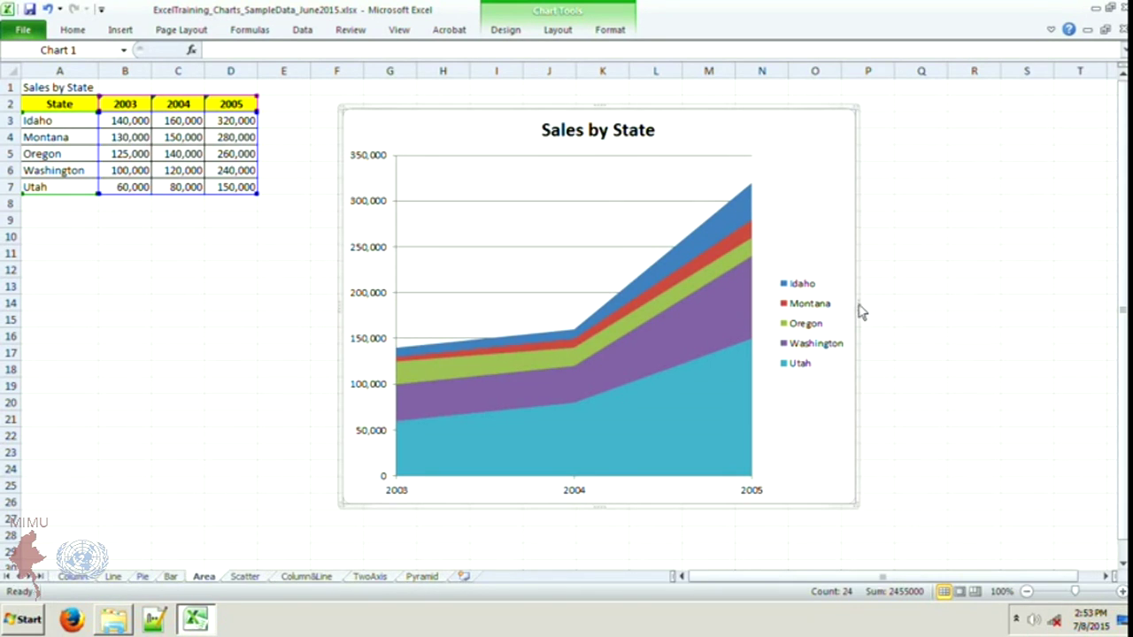
Step: Stretch the chart's right edge further right to broaden the plot
left_click_drag(857, 305, 971, 306)
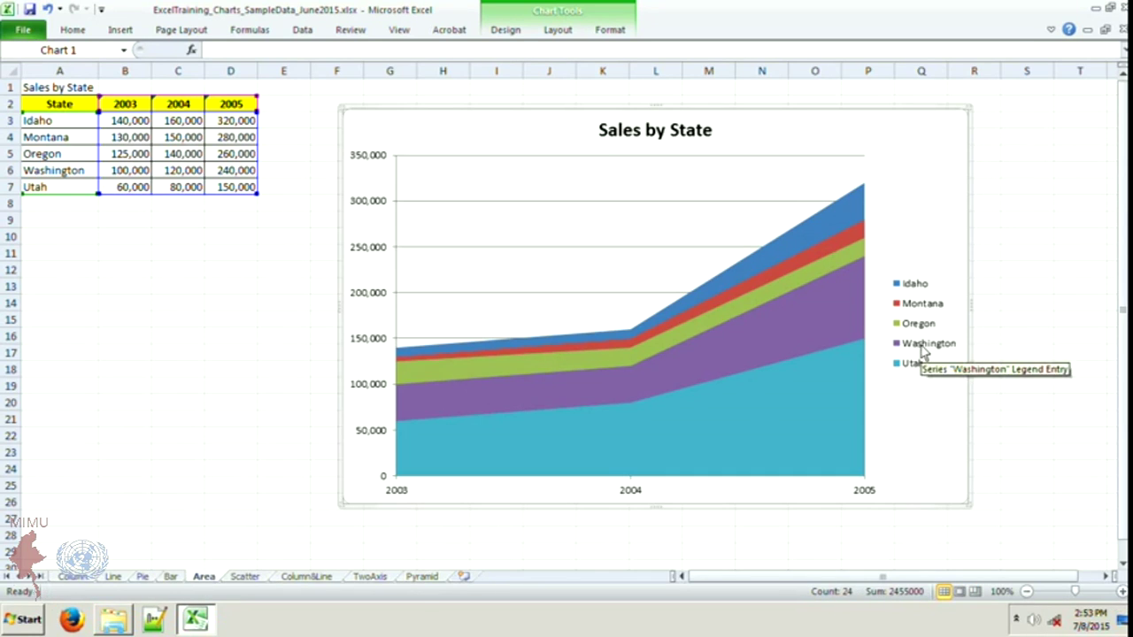
left_click(935, 369)
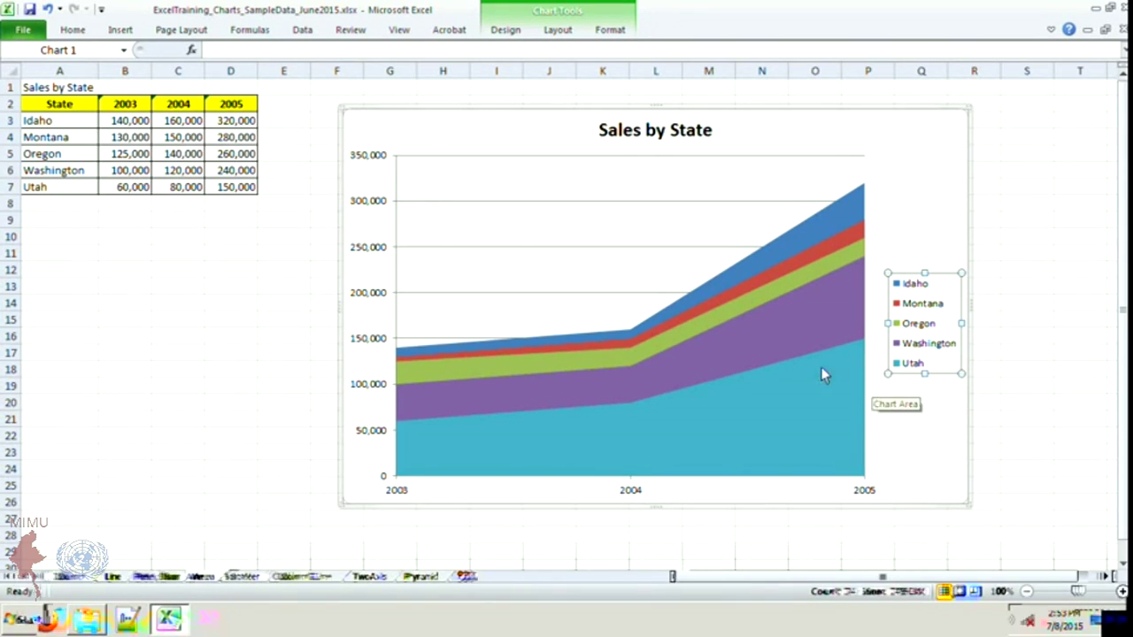
Step: Increase the legend's font size
left_click(72, 30)
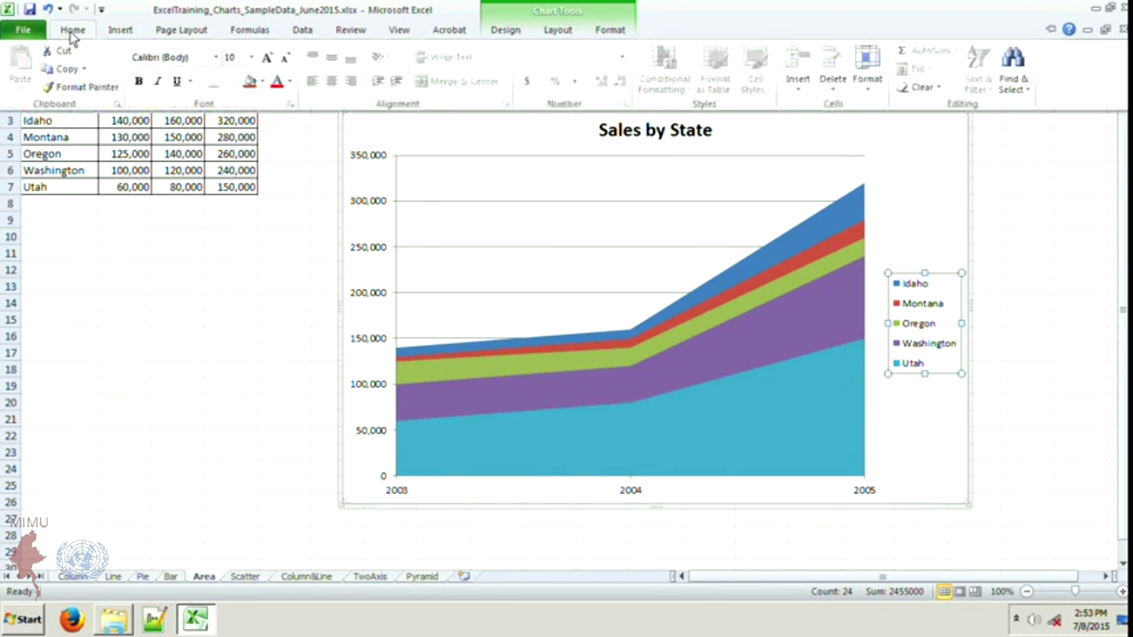
left_click(251, 58)
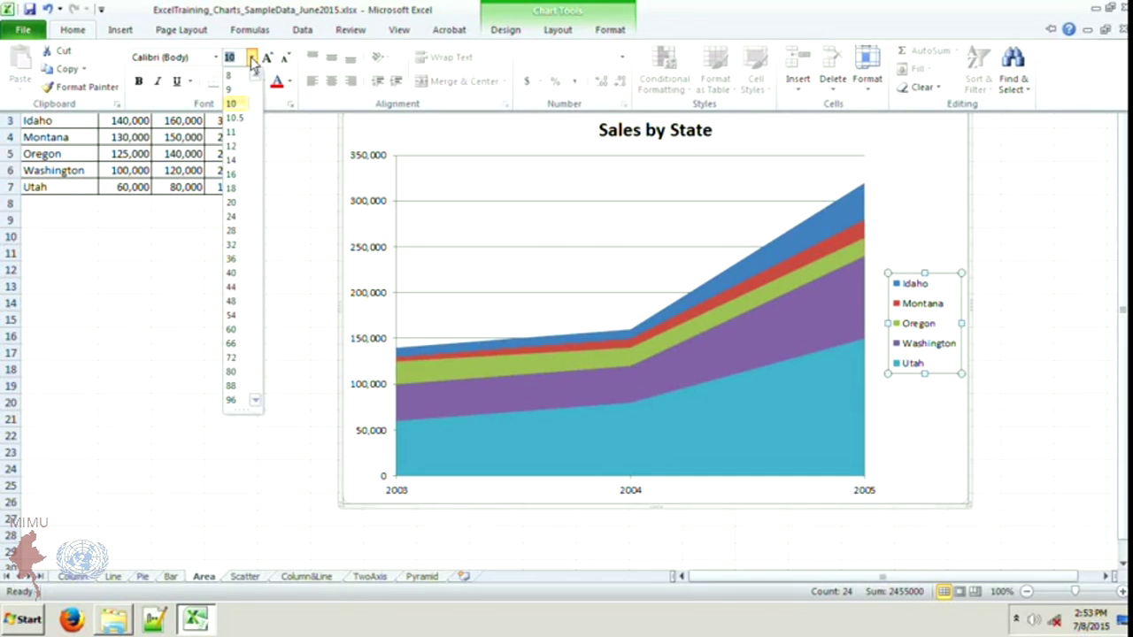
left_click(232, 147)
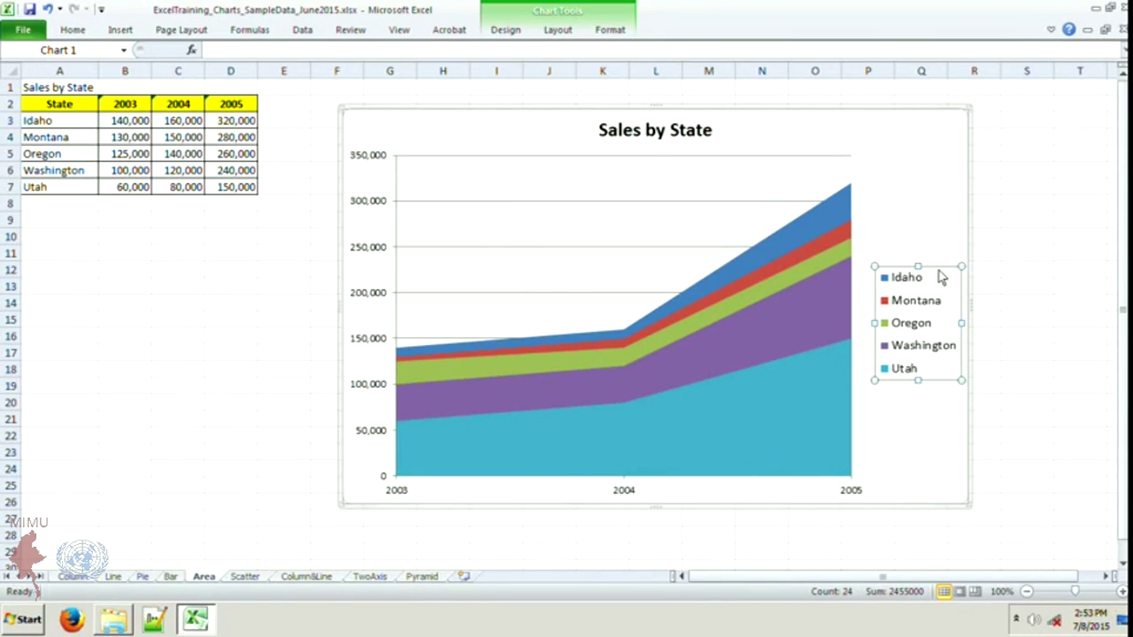
Step: Move the legend into the plot's upper left and widen the plot area to the right
mouse_move(941, 276)
left_mouse_down()
mouse_move(478, 155)
mouse_move(485, 162)
left_mouse_up()
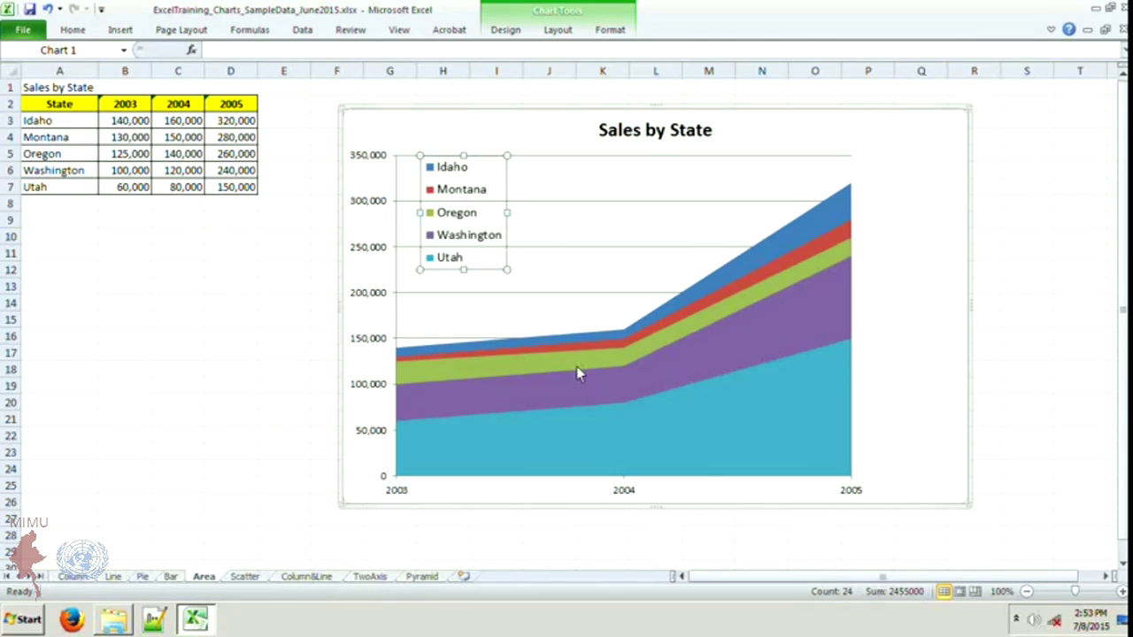
left_click(828, 421)
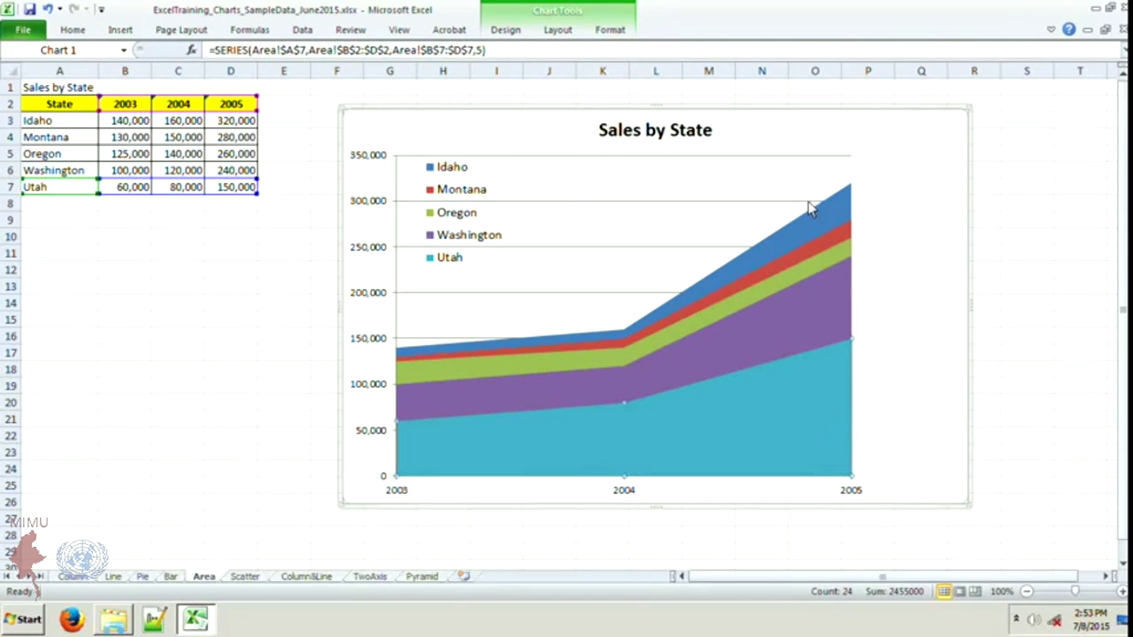
left_click(848, 212)
left_click_drag(852, 316, 932, 322)
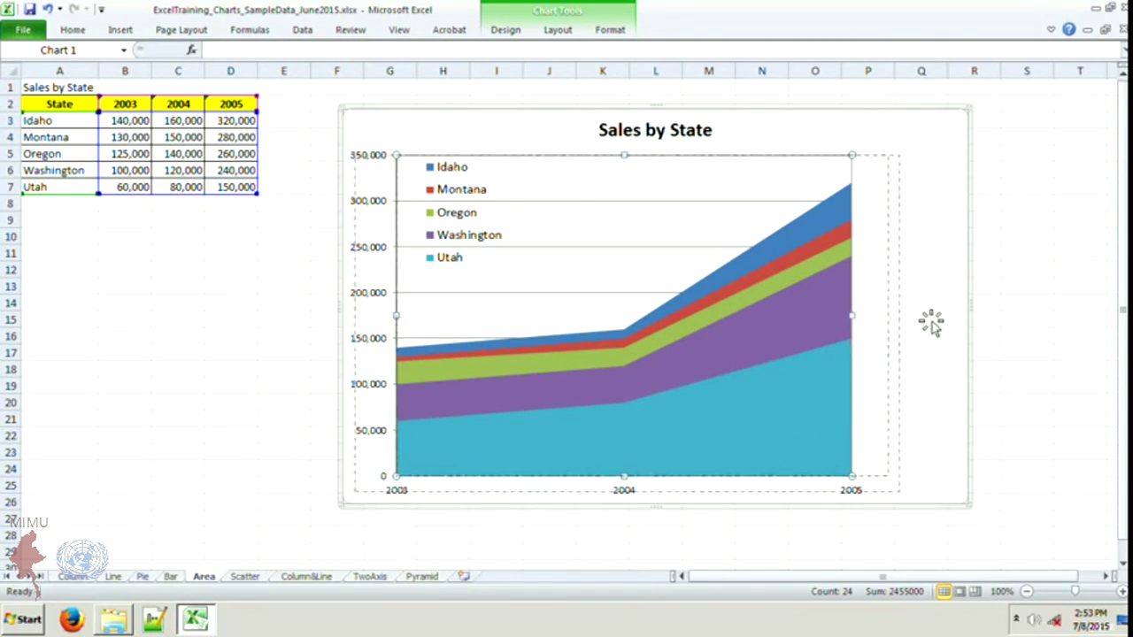
left_click(465, 237)
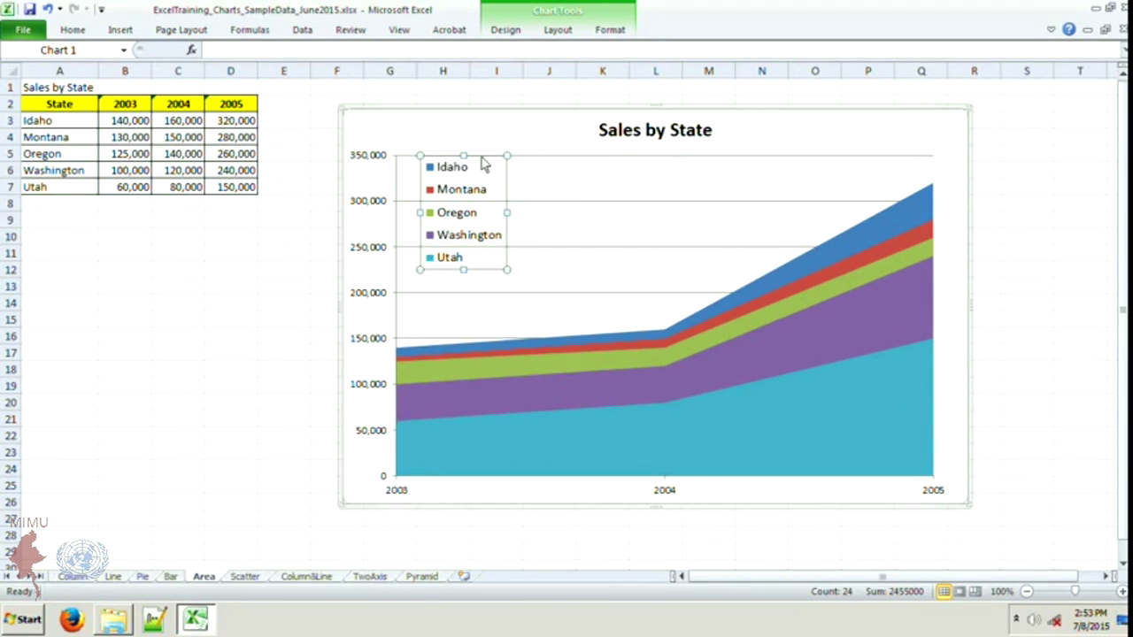
left_click_drag(485, 162, 488, 161)
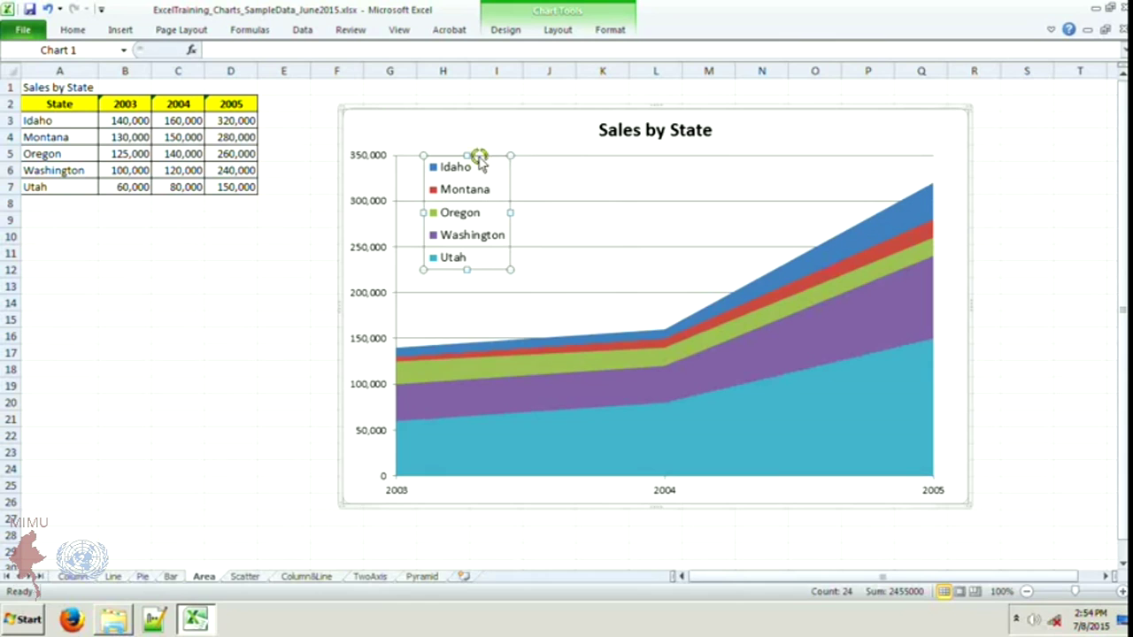
Step: Give the legend a solid white fill through Format Legend
right_click(480, 162)
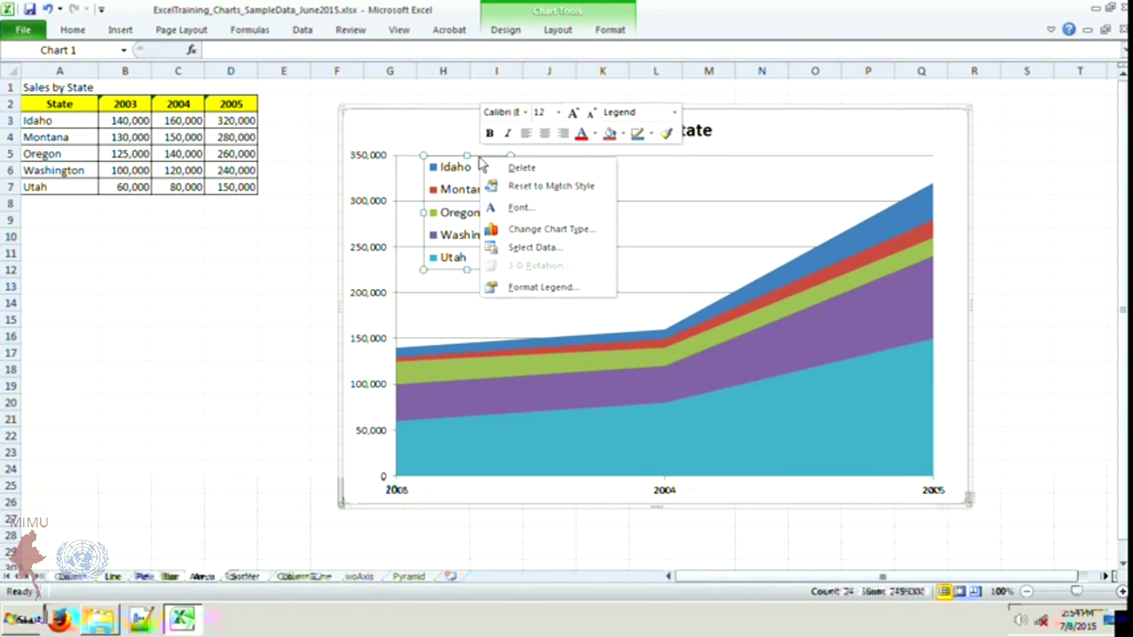
left_click(540, 287)
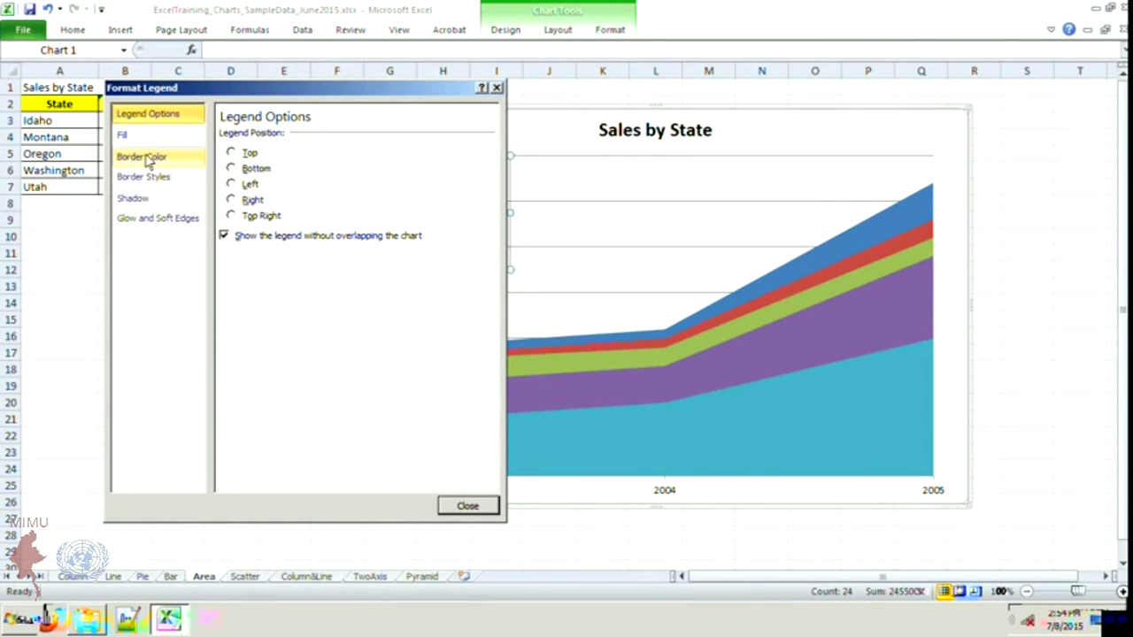
left_click(126, 136)
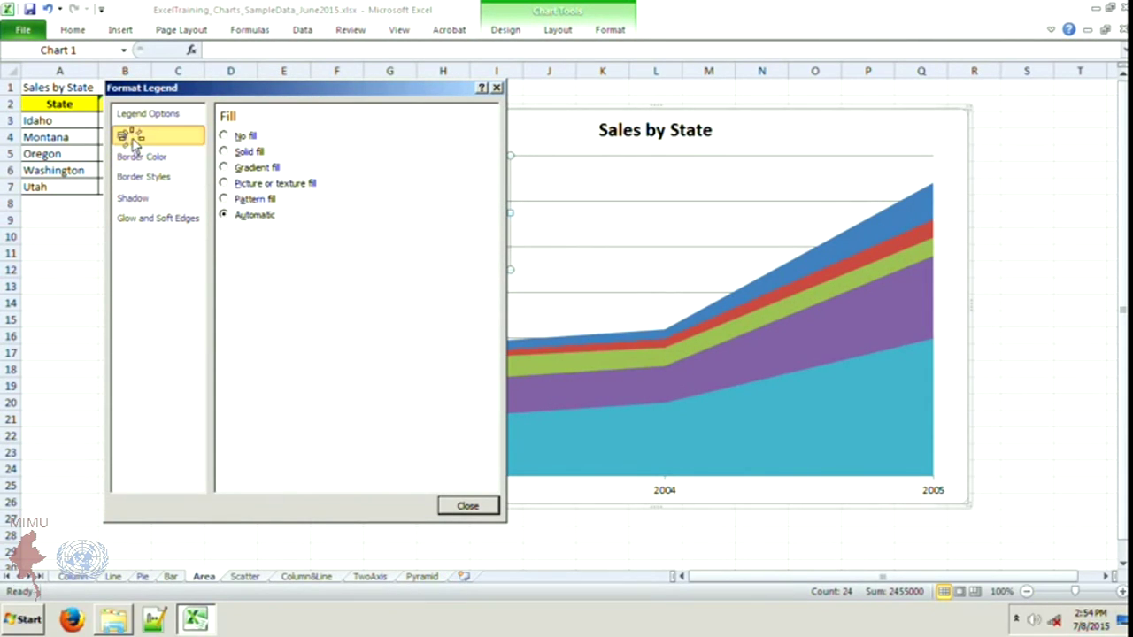
left_click(225, 151)
left_click(303, 250)
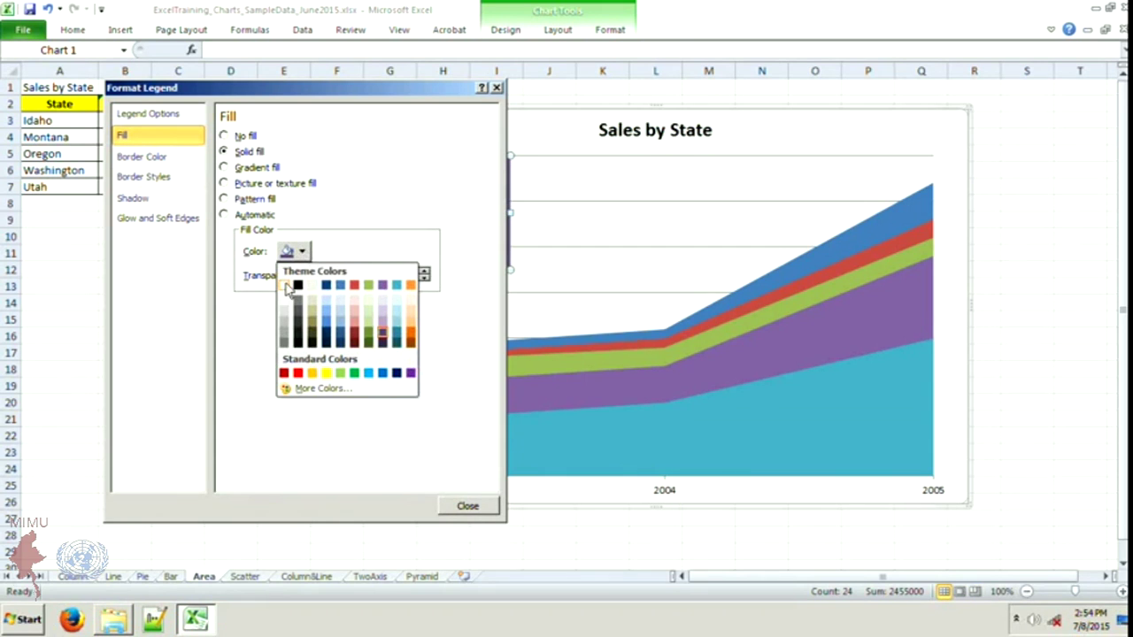
left_click(286, 292)
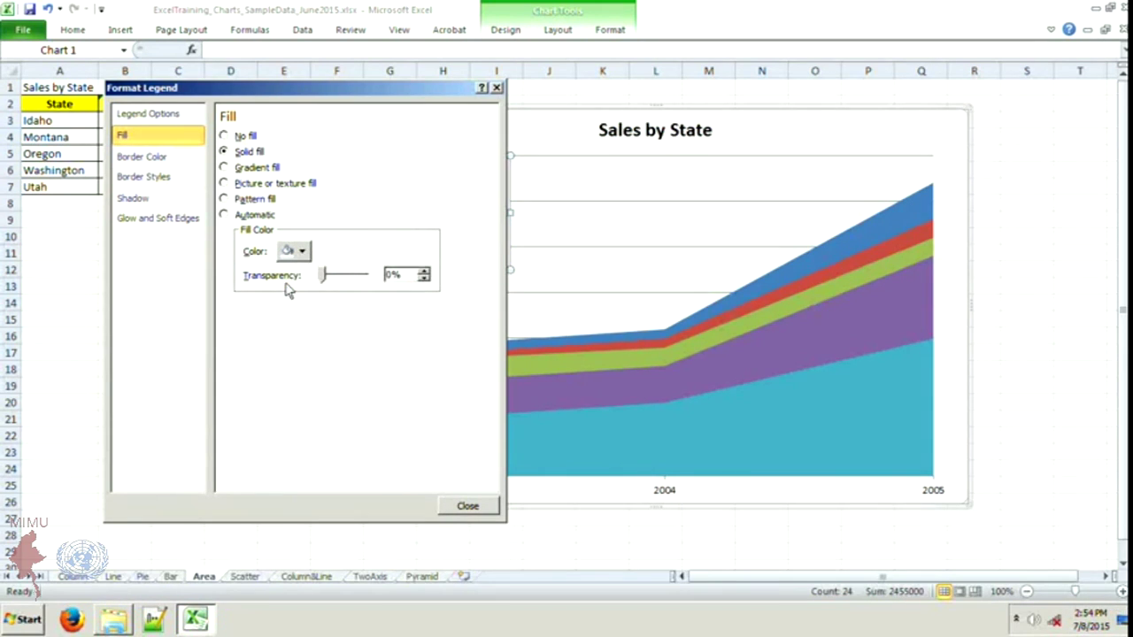
left_click(468, 505)
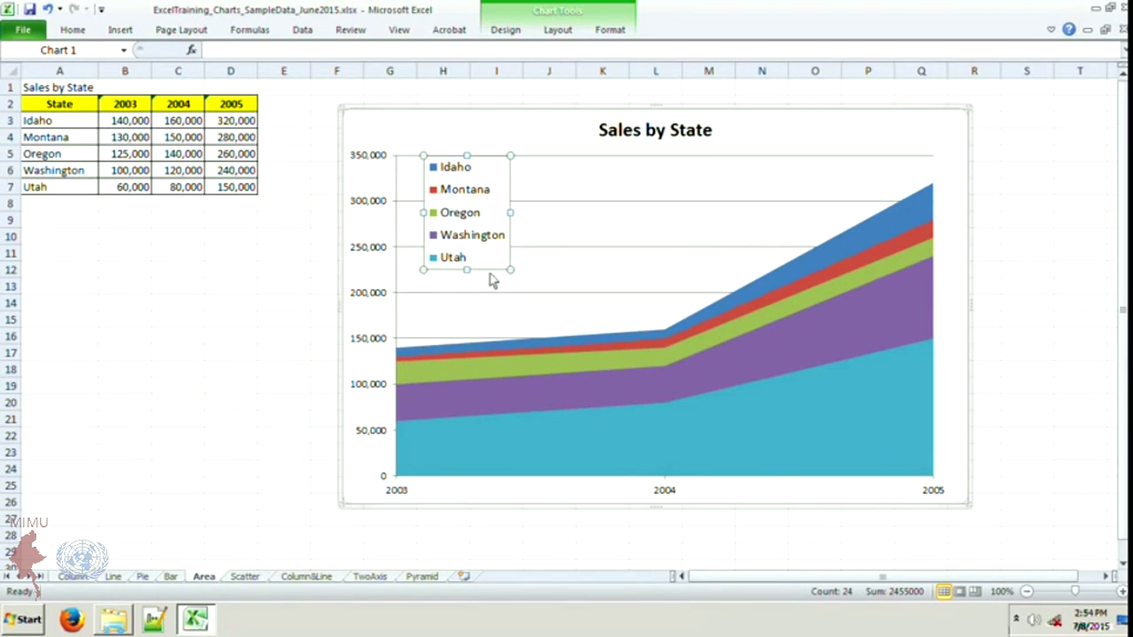
Step: Enlarge the legend box to spread its five entries and nudge it slightly right
left_click_drag(510, 270, 537, 284)
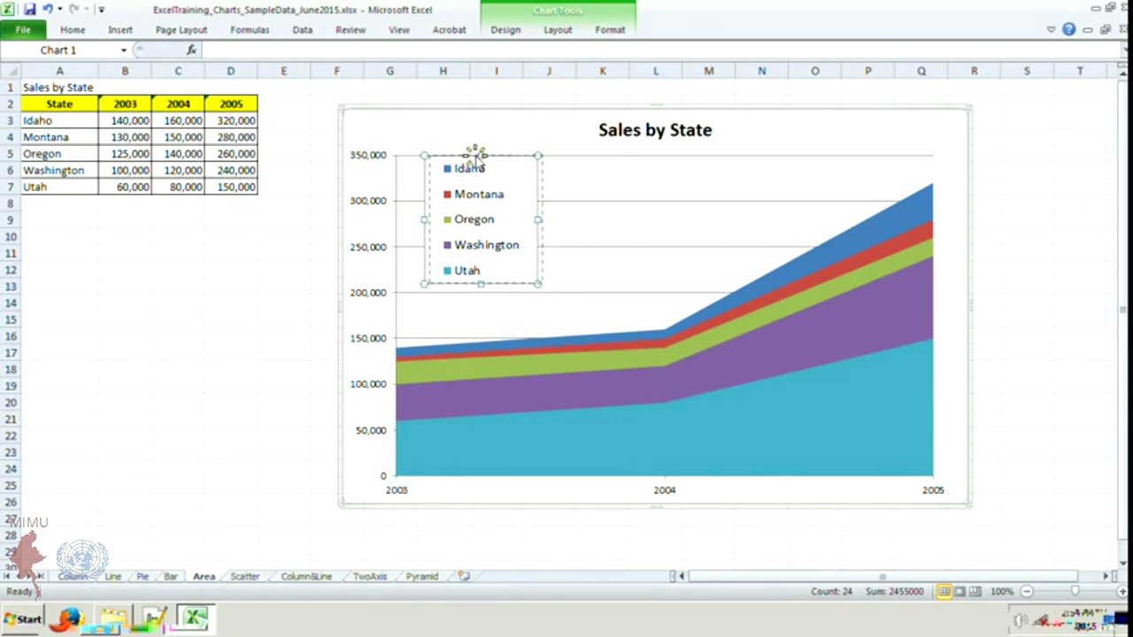
left_click_drag(475, 152, 480, 152)
left_click(700, 239)
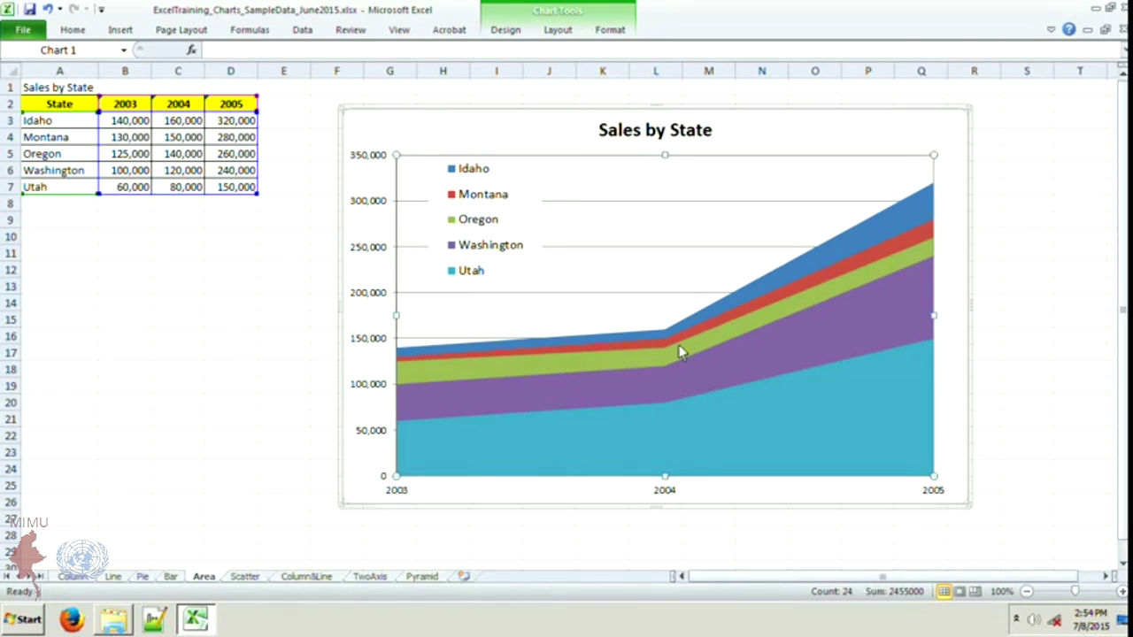
left_click(511, 235)
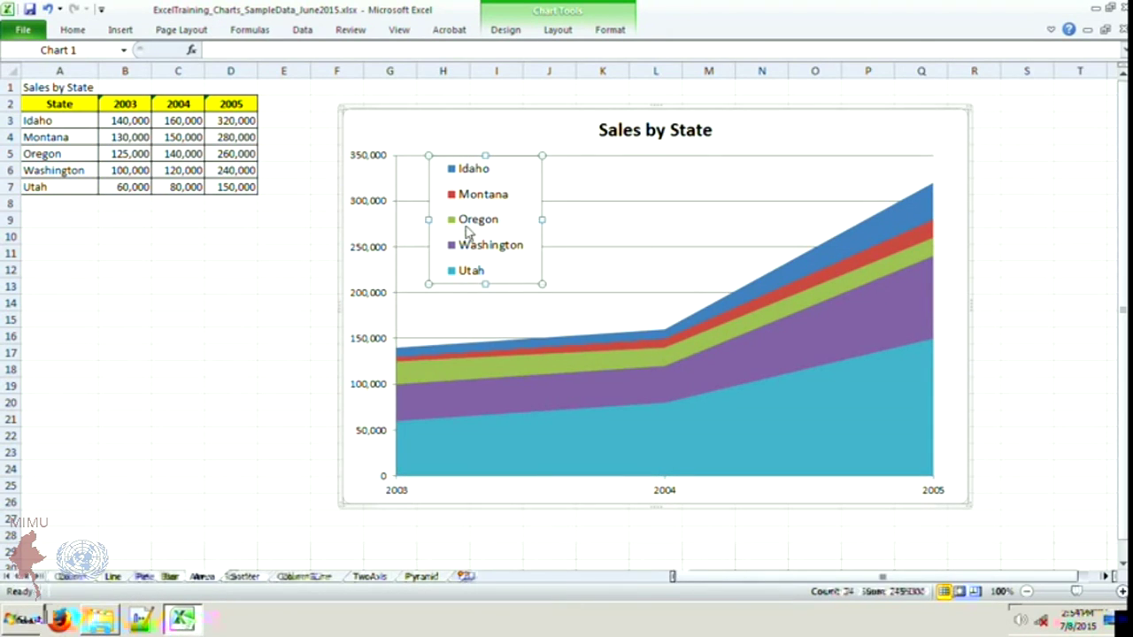
left_click(376, 296)
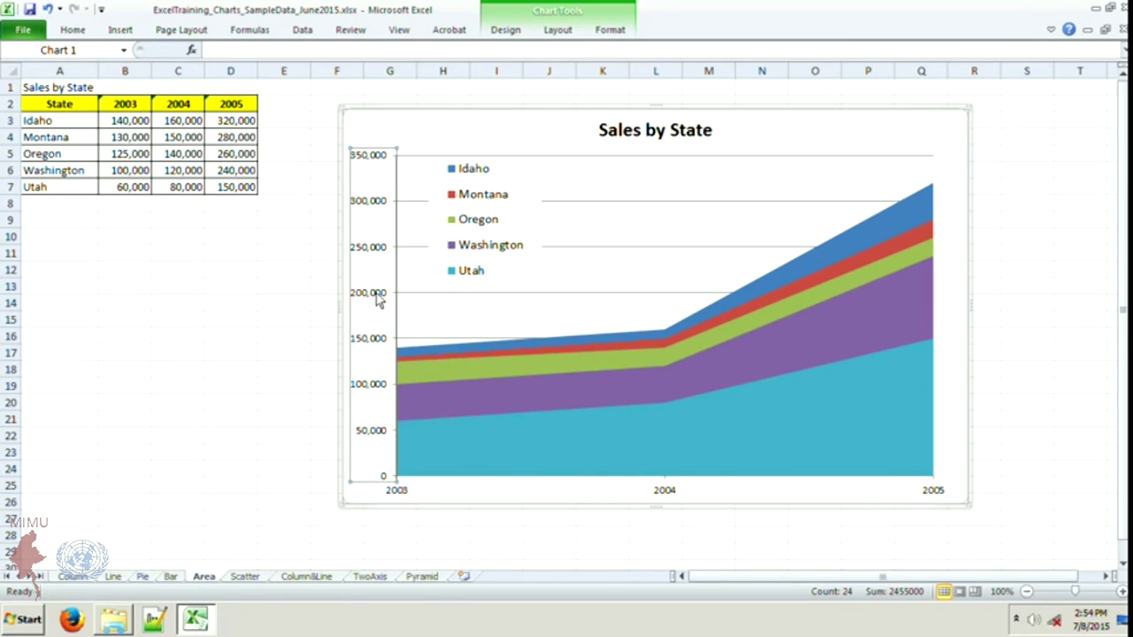
Step: Set the vertical axis display units to Thousands with the units label shown
right_click(378, 300)
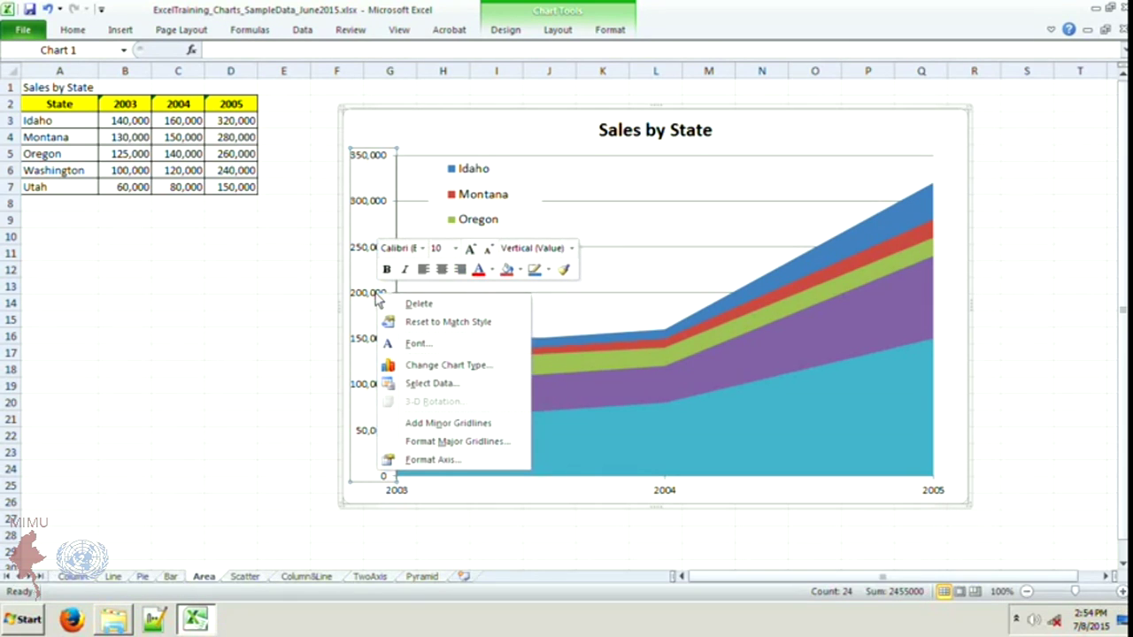
left_click(442, 462)
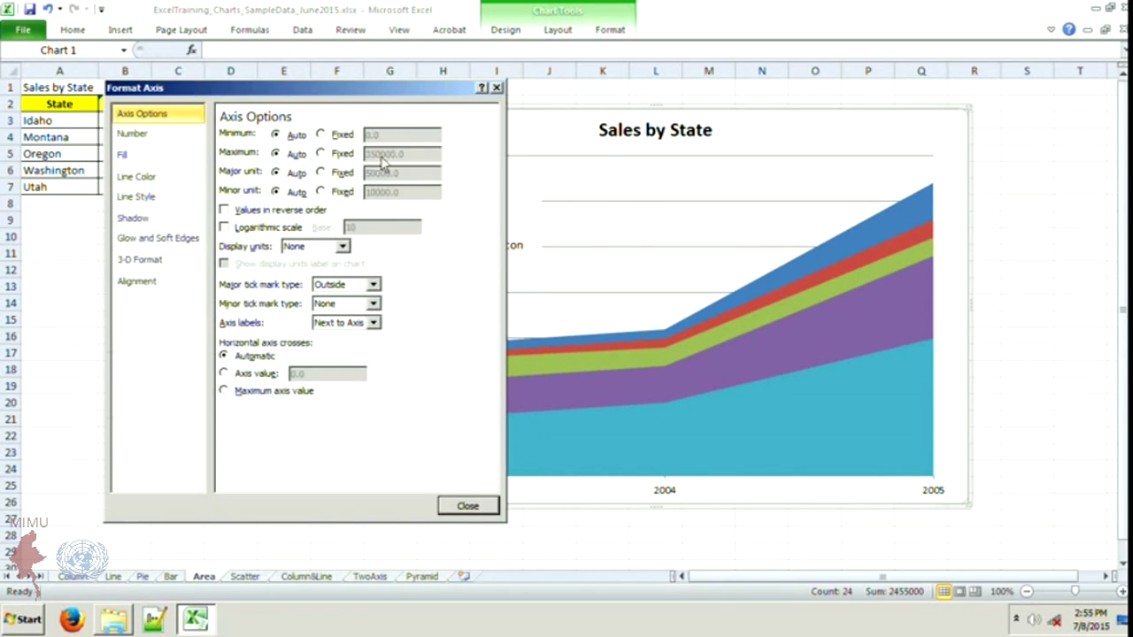
left_click_drag(392, 88, 830, 75)
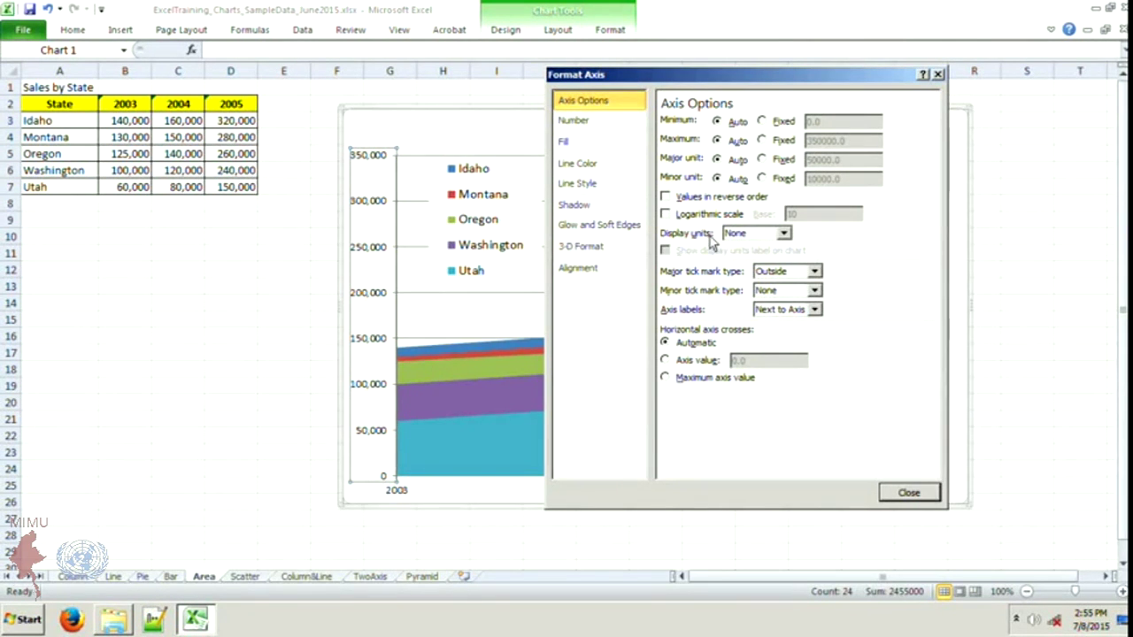
left_click(784, 236)
left_click(778, 276)
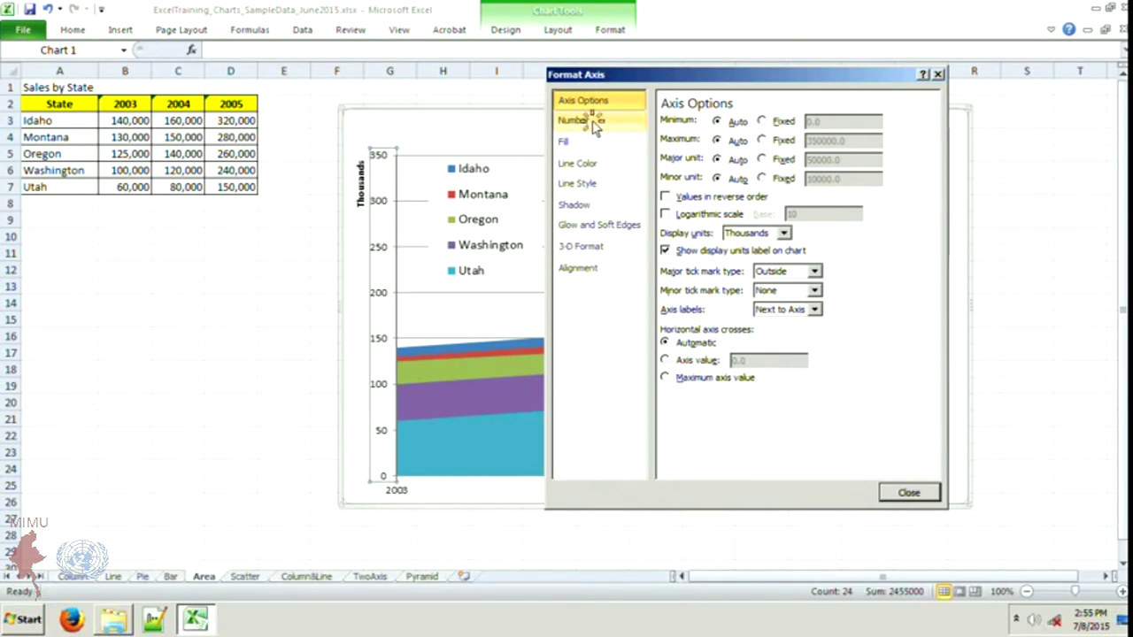
Step: Format the vertical axis numbers as Currency with the $ symbol and 0 decimal places
left_click(593, 124)
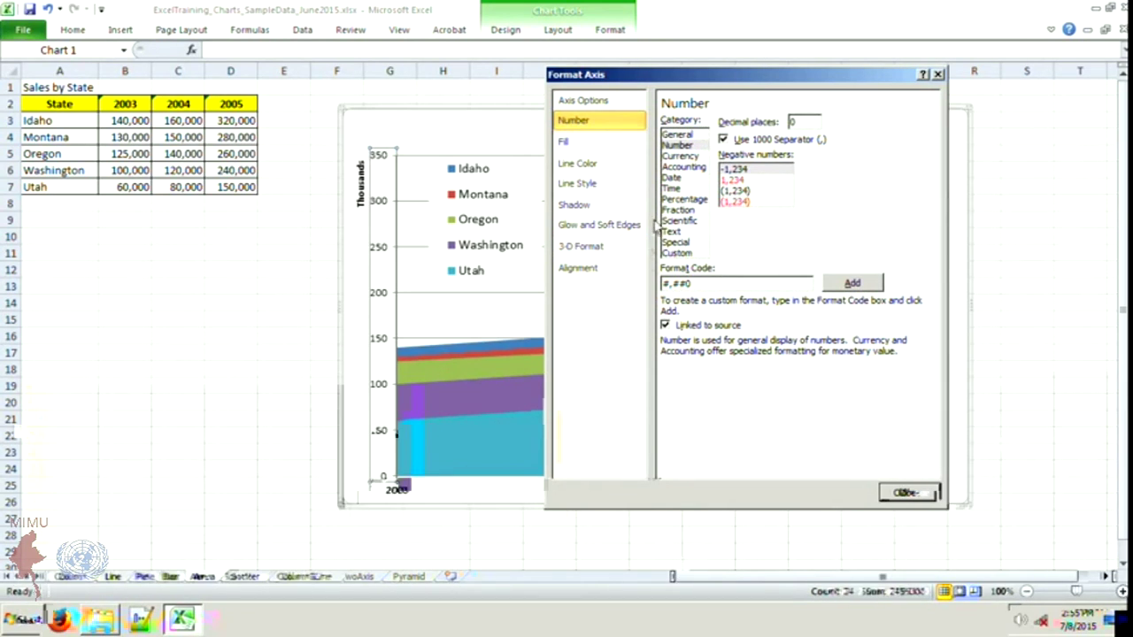
left_click(680, 157)
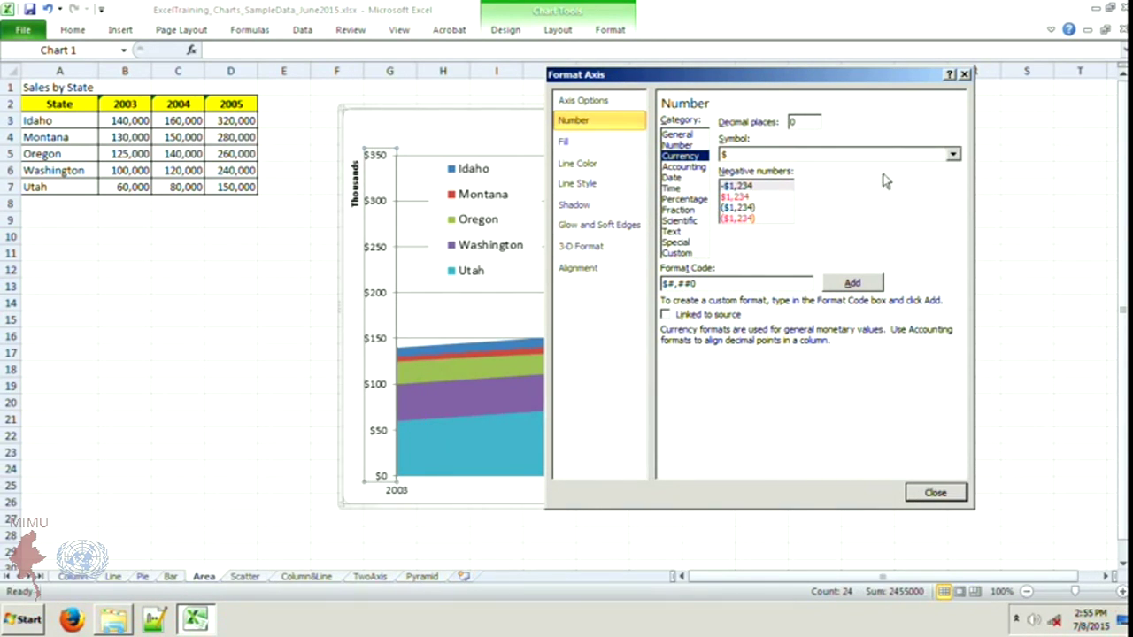
left_click(955, 155)
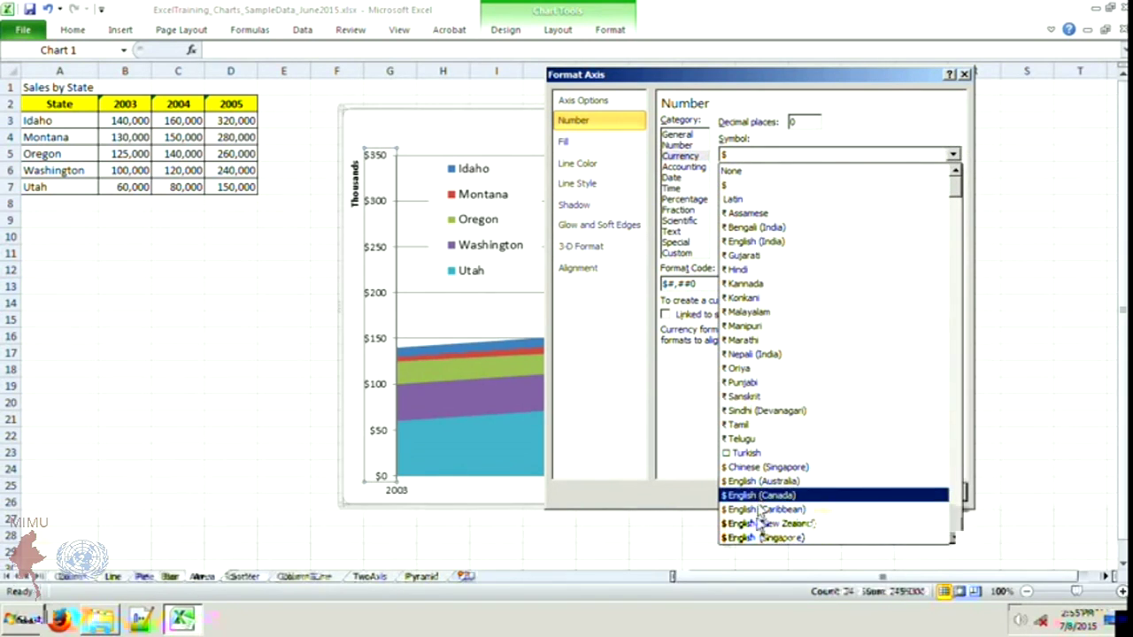
left_click(953, 221)
left_click(952, 232)
scroll(954, 243, "down", 5)
scroll(953, 248, "down", 8)
scroll(954, 252, "up", 20)
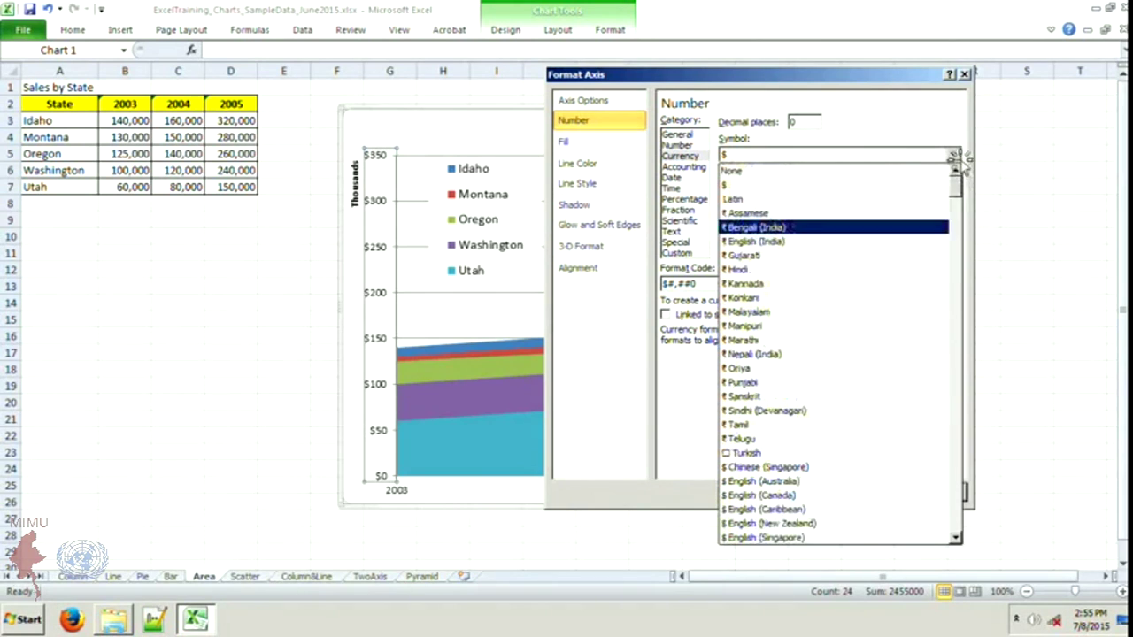
scroll(953, 252, "up", 2)
left_click(796, 185)
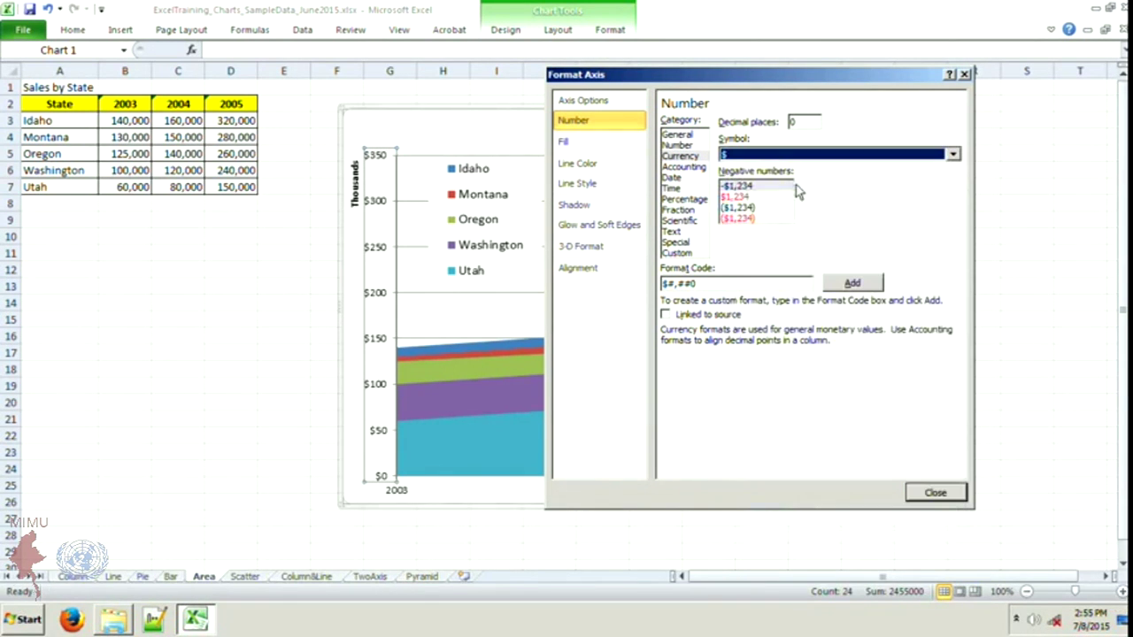
left_click(937, 492)
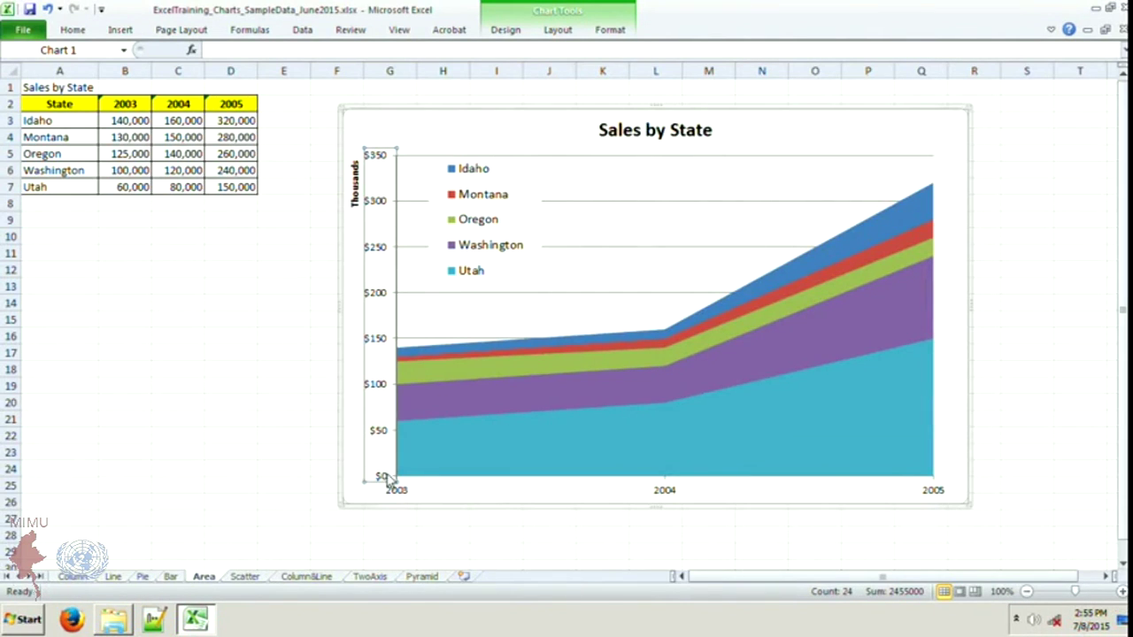
Step: Drag the Sales by State legend a little left, closer to the vertical axis
left_click(518, 505)
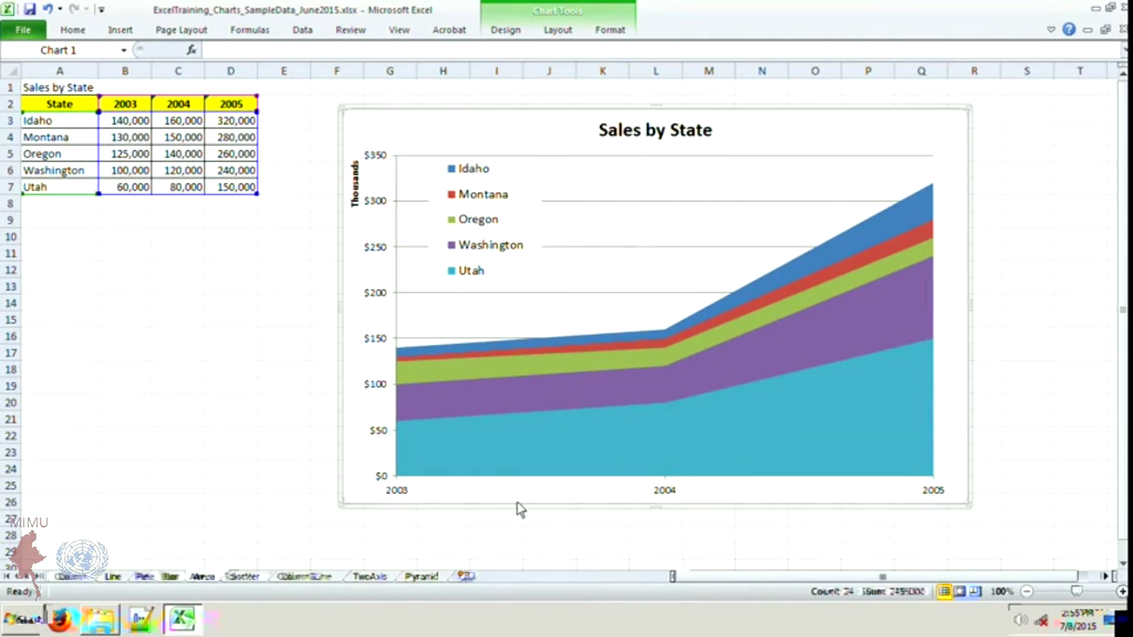
left_click(478, 245)
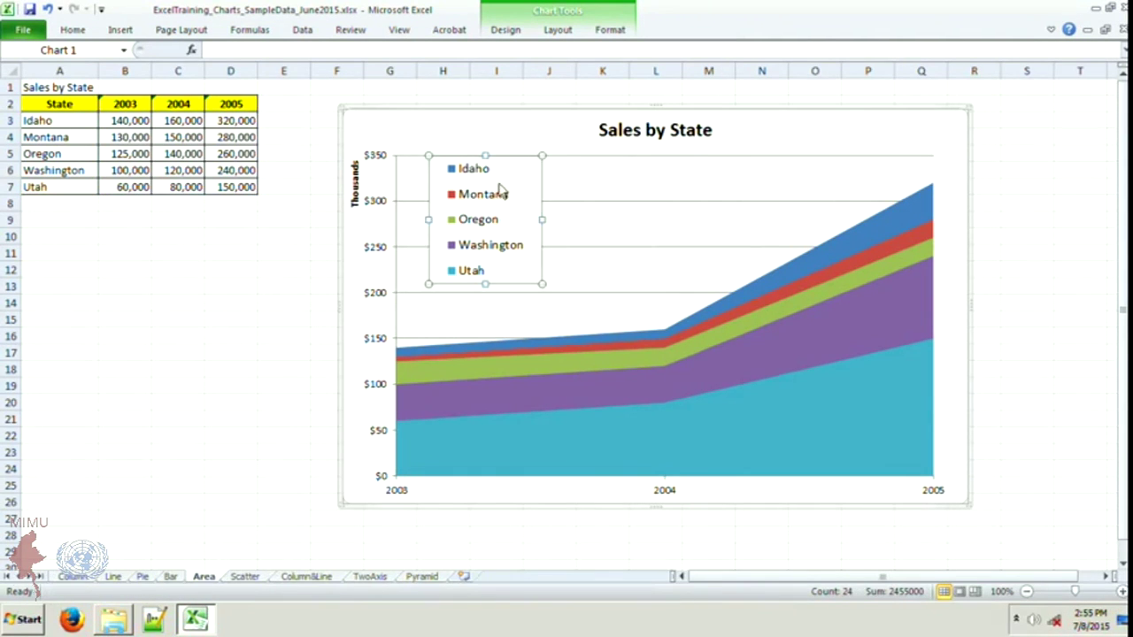
left_click_drag(493, 177, 483, 186)
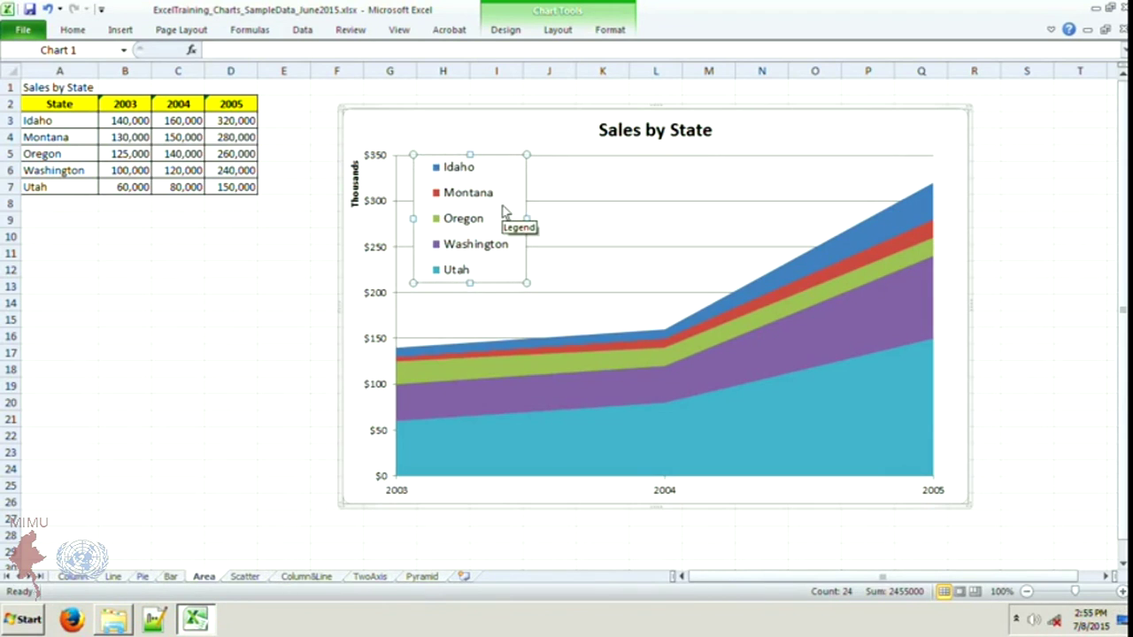